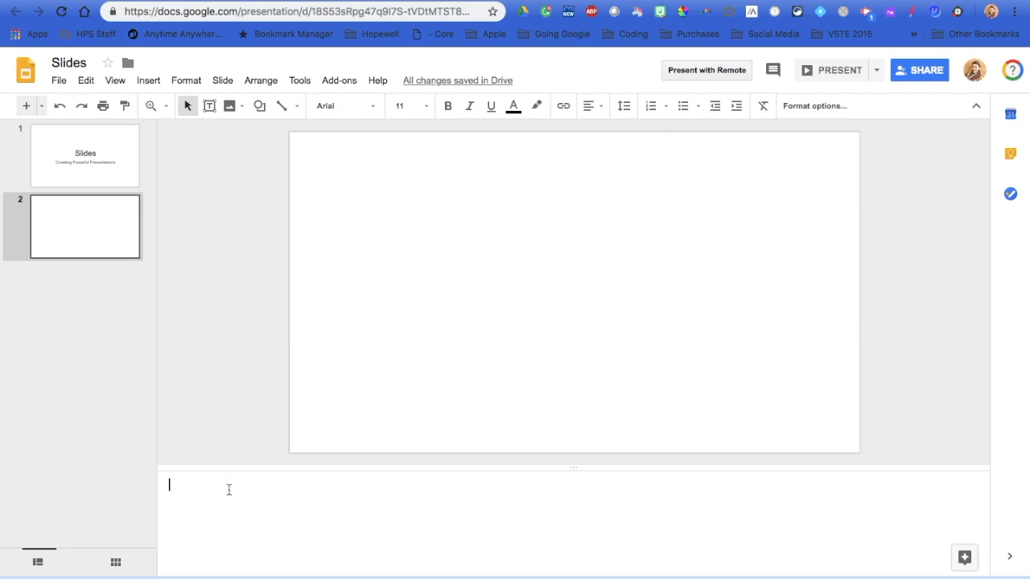
Enter "Step 1: Type as normal" in slide 2's speaker notes and start a new line below it.
type("Step o")
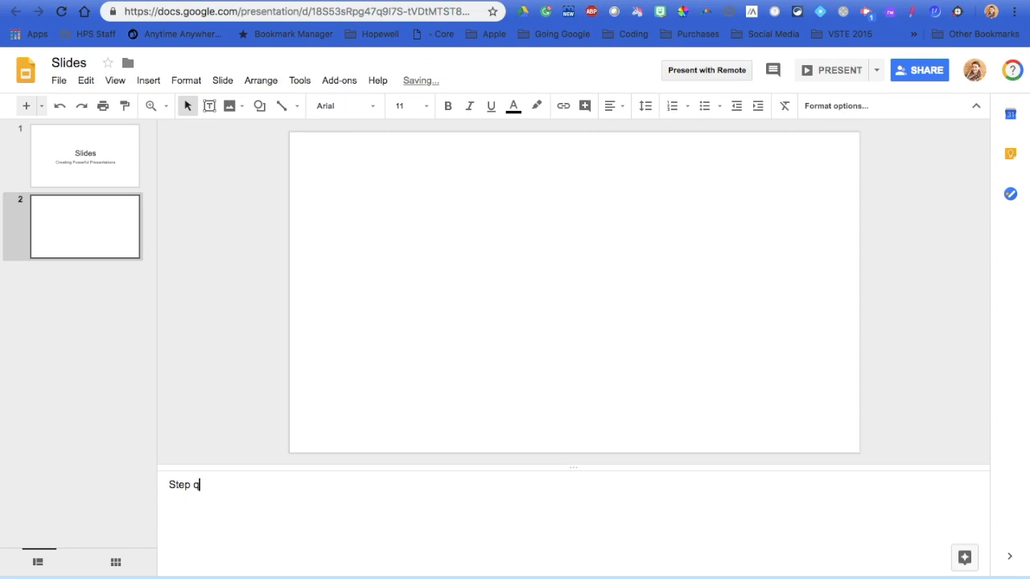
key("BackSpace")
type("1")
key("BackSpace")
type(": Type as normal")
key("Return")
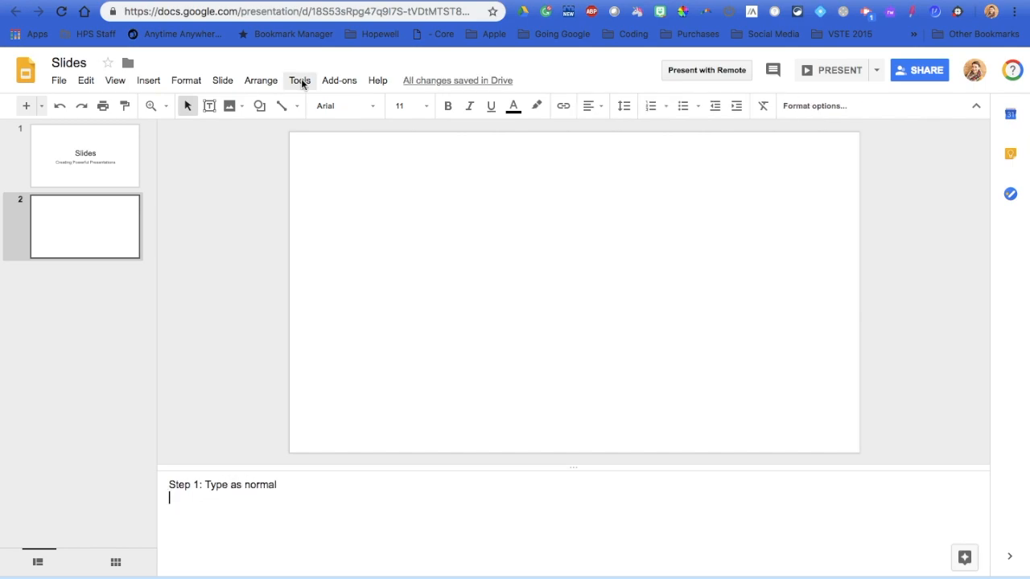
Dictate "Everything you type becomes text which you can then use in the notes" into the speaker notes with voice typing.
left_click(300, 81)
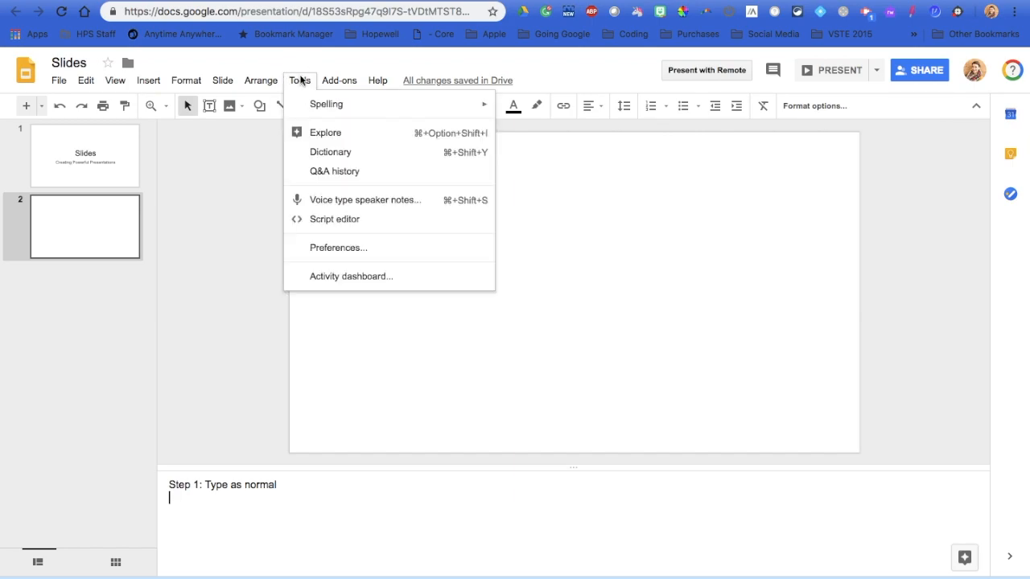
left_click(384, 202)
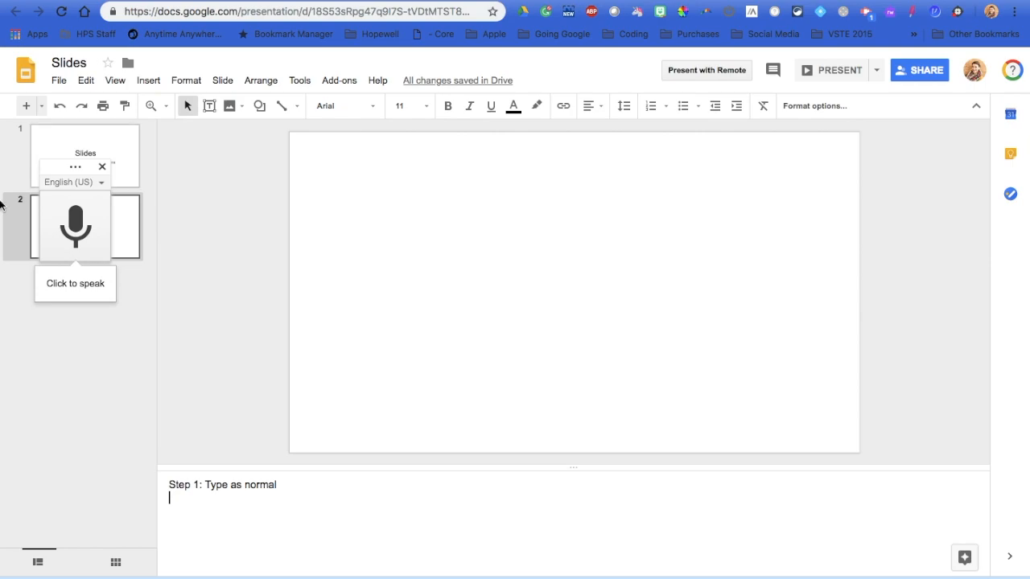
left_click(75, 221)
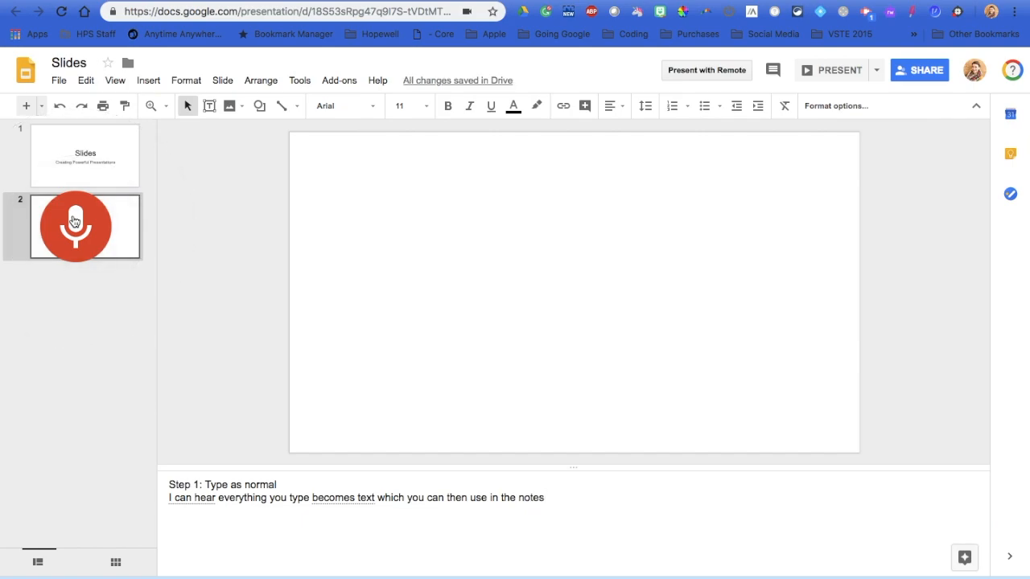
left_click(74, 222)
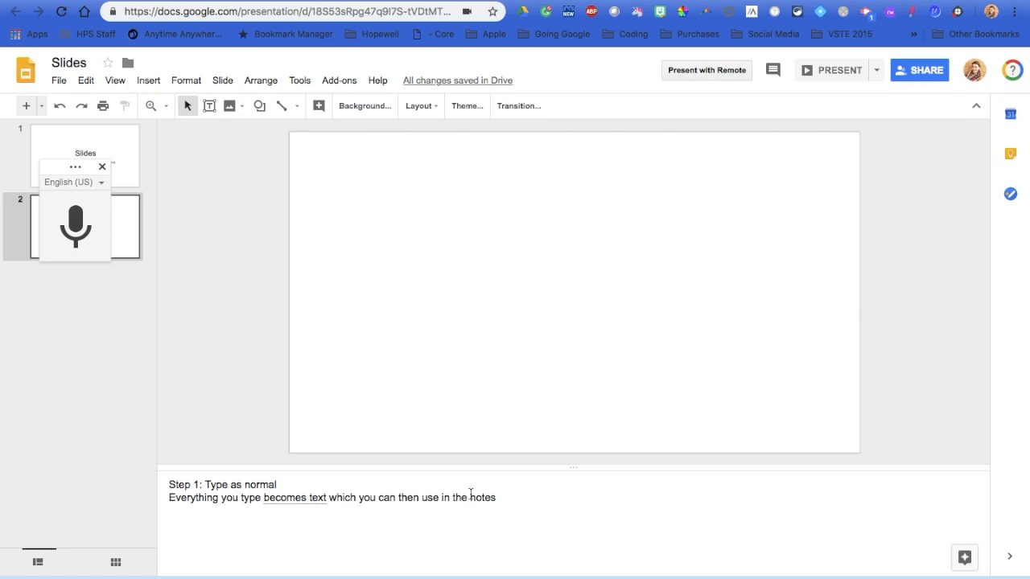
Copy the dictated sentence from the speaker notes into a new wide text box on the upper part of slide 2.
left_click(343, 505)
triple_click(344, 506)
key("super+c")
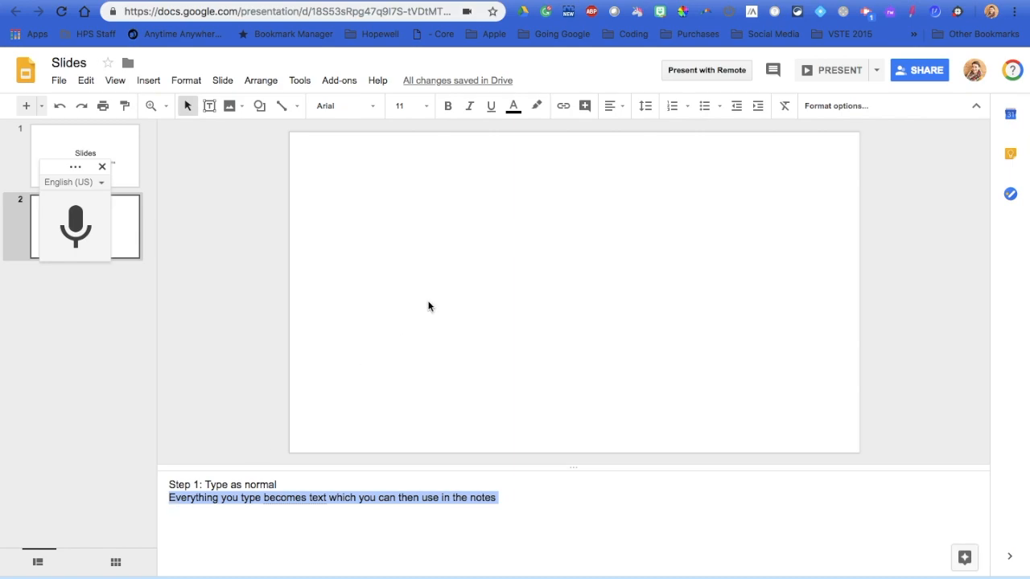
left_click(209, 106)
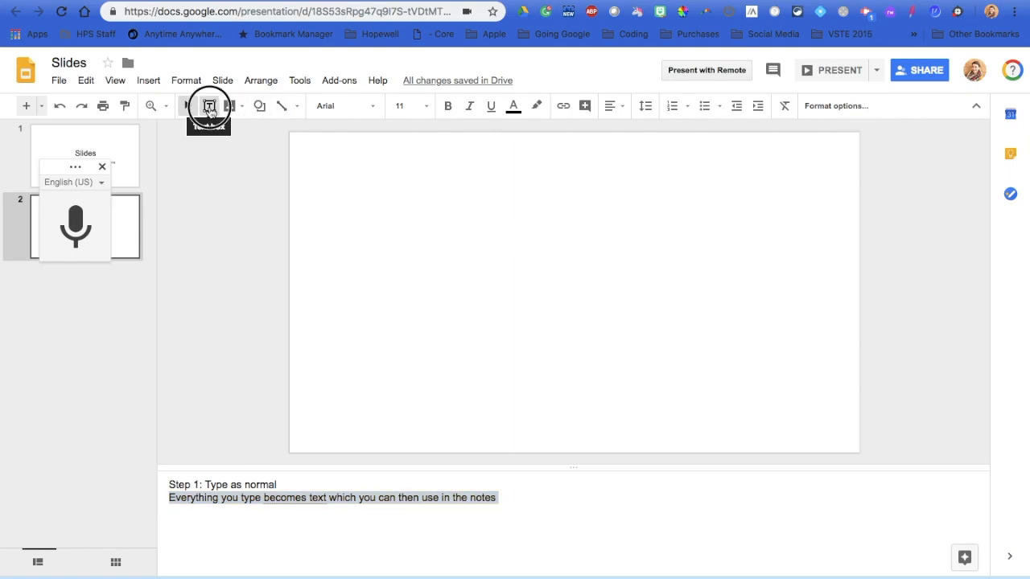
left_click_drag(310, 161, 728, 310)
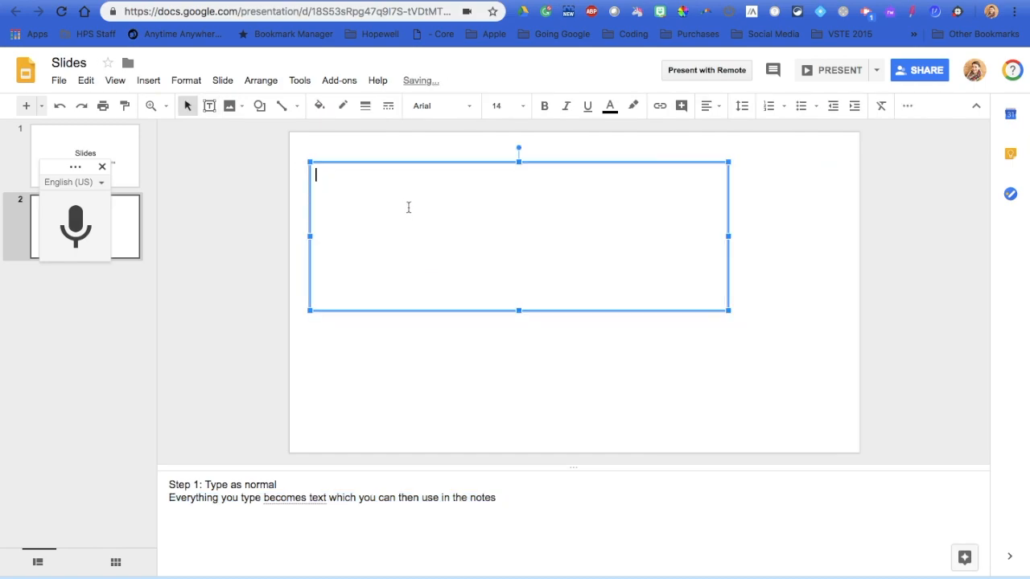
key("super+v")
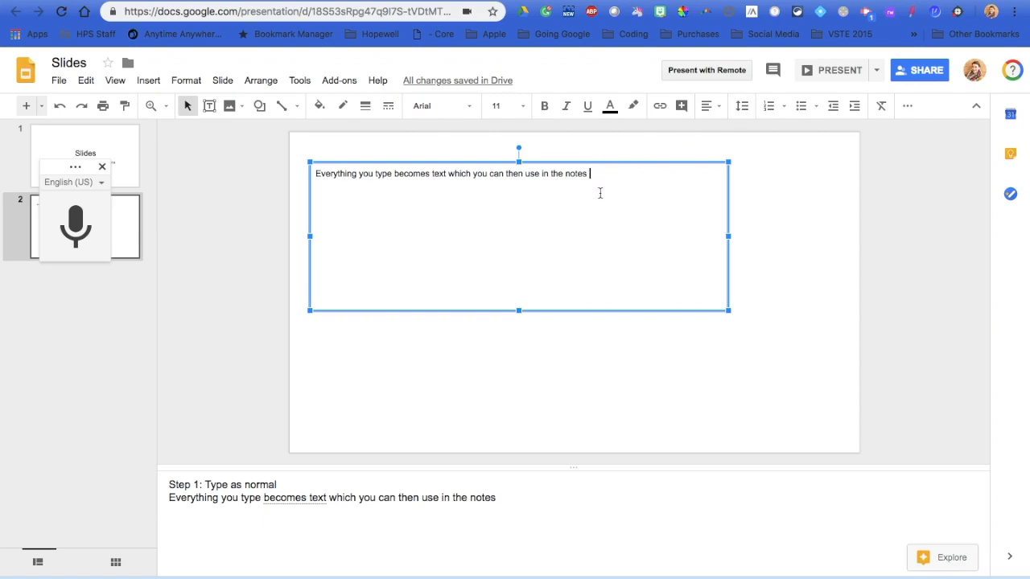
Format the slide's sentence in Archivo Semi Bold at size 30 and close the voice typing tool.
left_click(574, 174)
left_click_drag(575, 174, 313, 173)
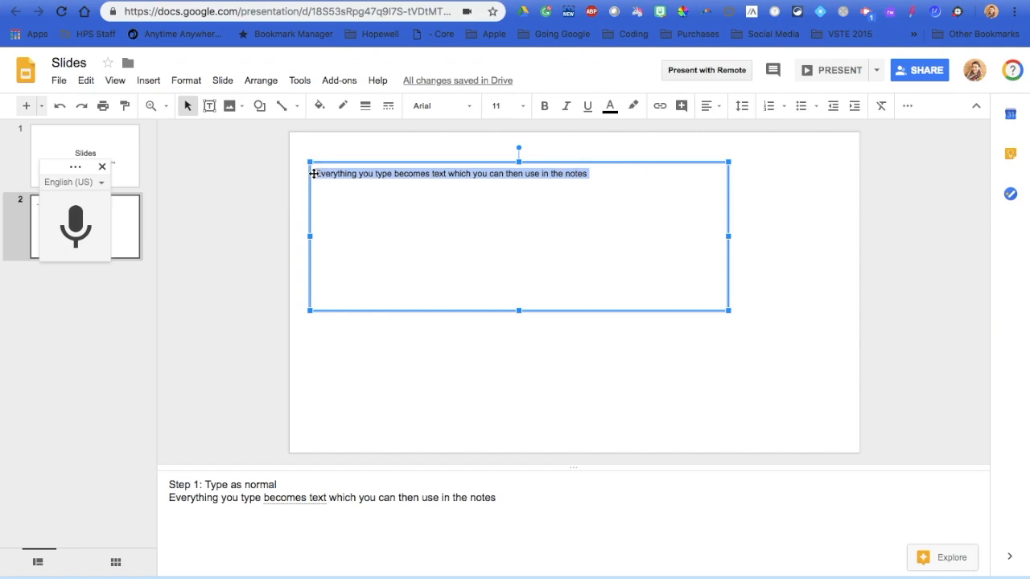
left_click(472, 108)
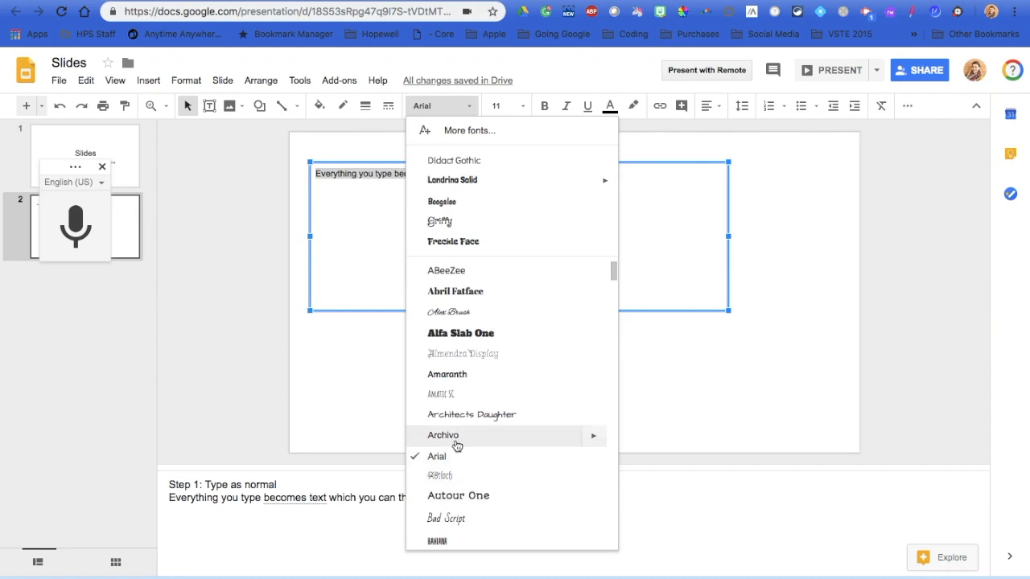
mouse_move(594, 441)
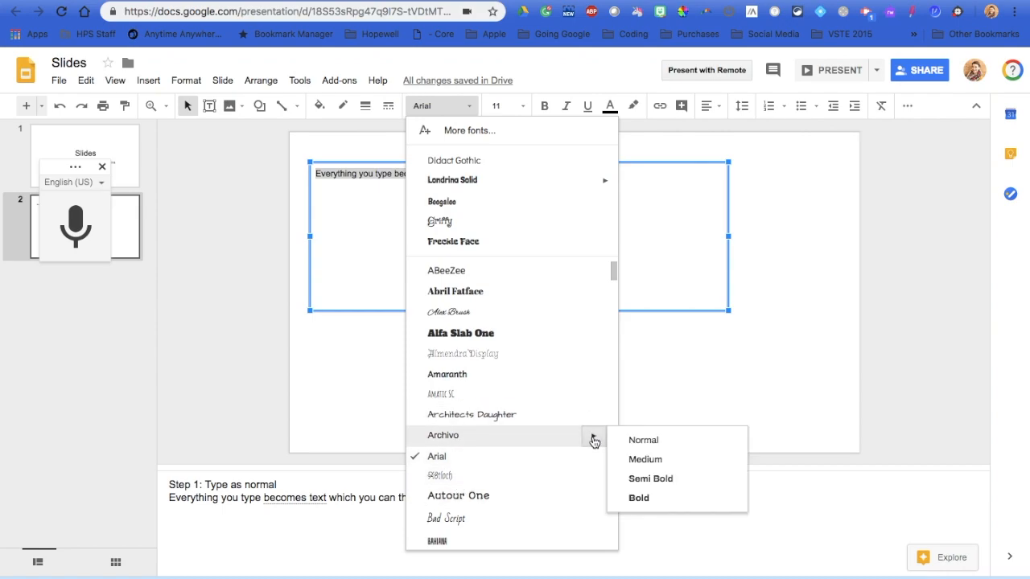
left_click(649, 480)
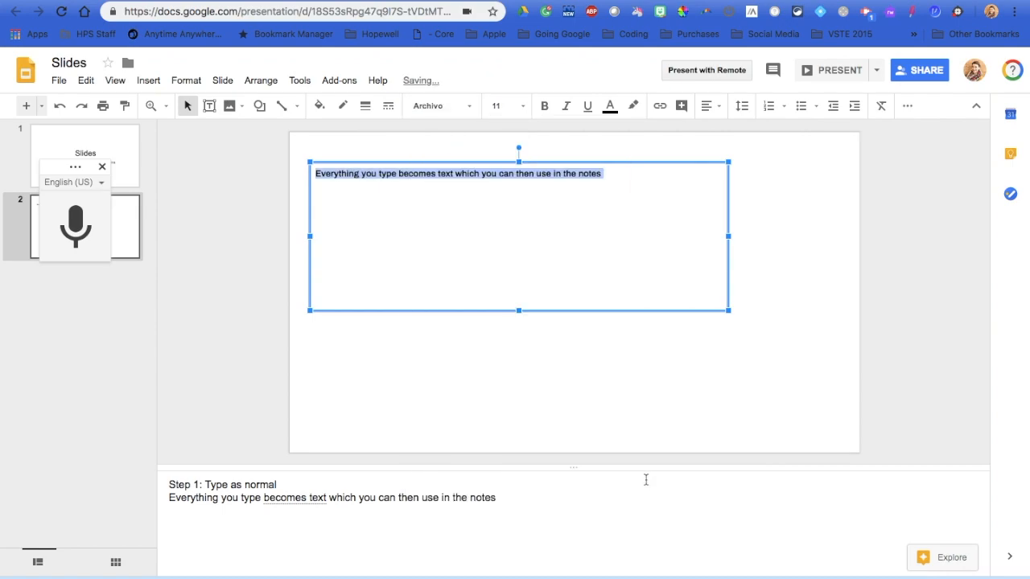
left_click(527, 105)
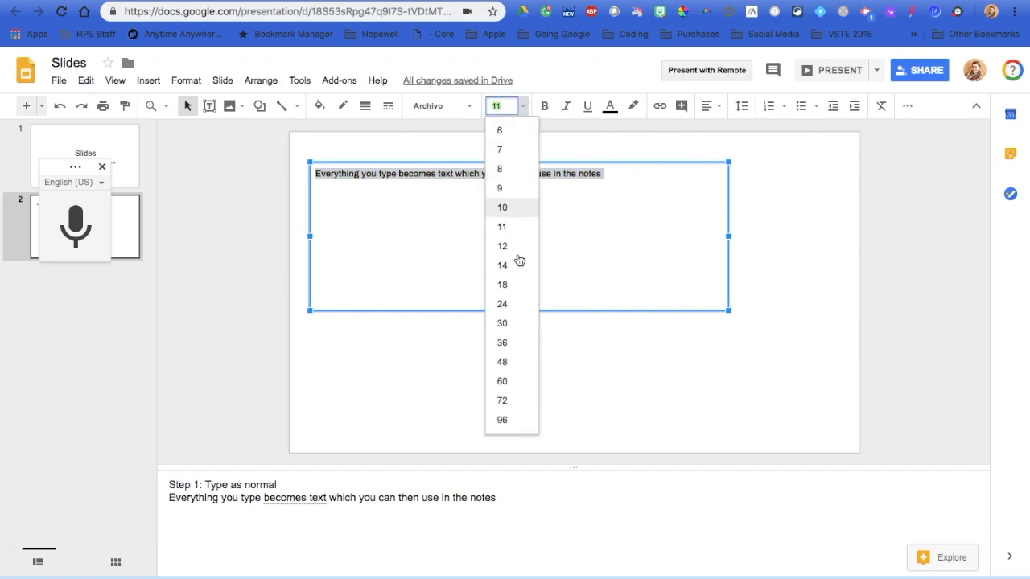
left_click(509, 321)
left_click(512, 402)
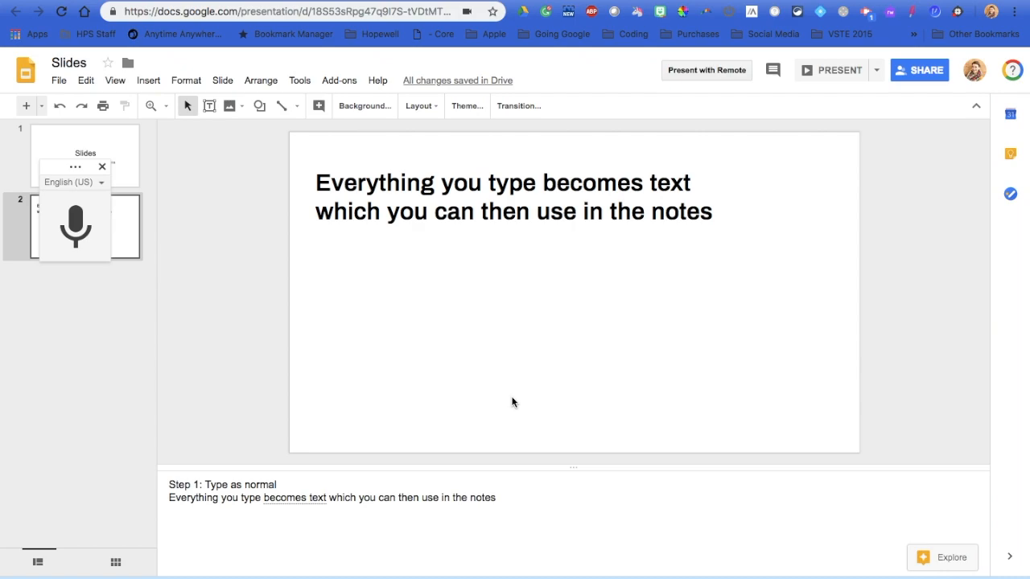
left_click(101, 167)
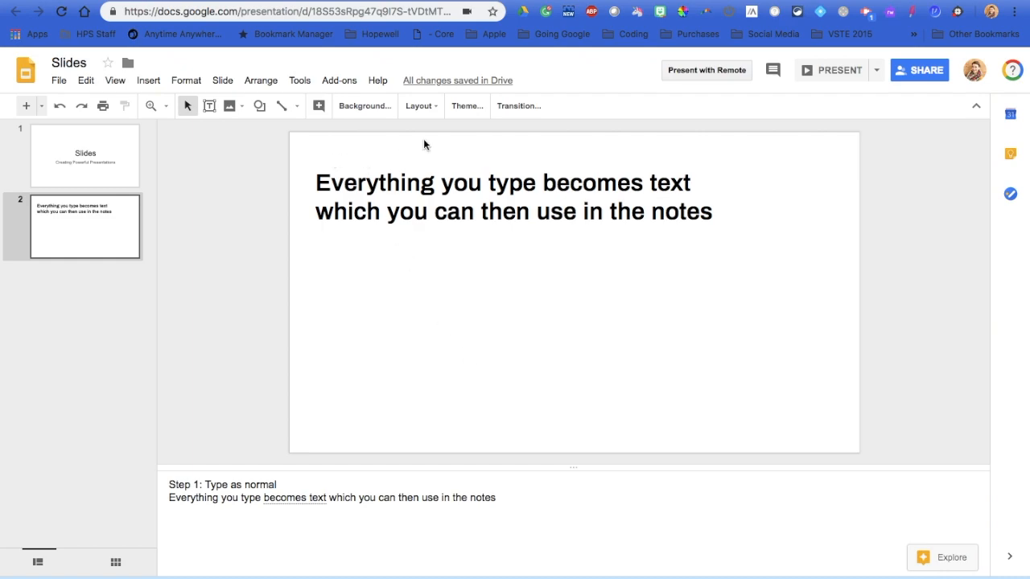
Change slide 2's background to a solid light cornflower blue.
left_click(834, 174)
right_click(834, 174)
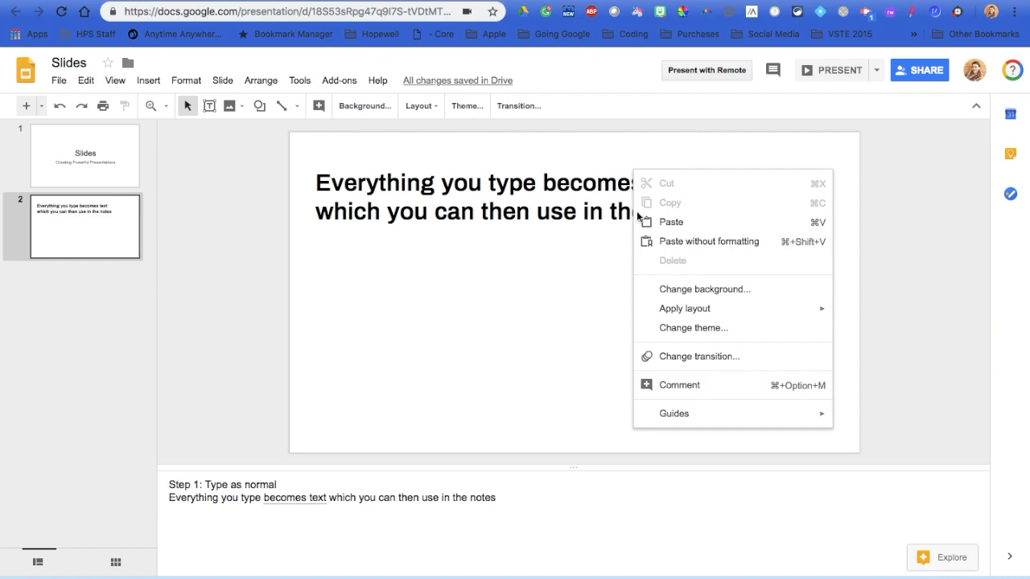
mouse_move(703, 308)
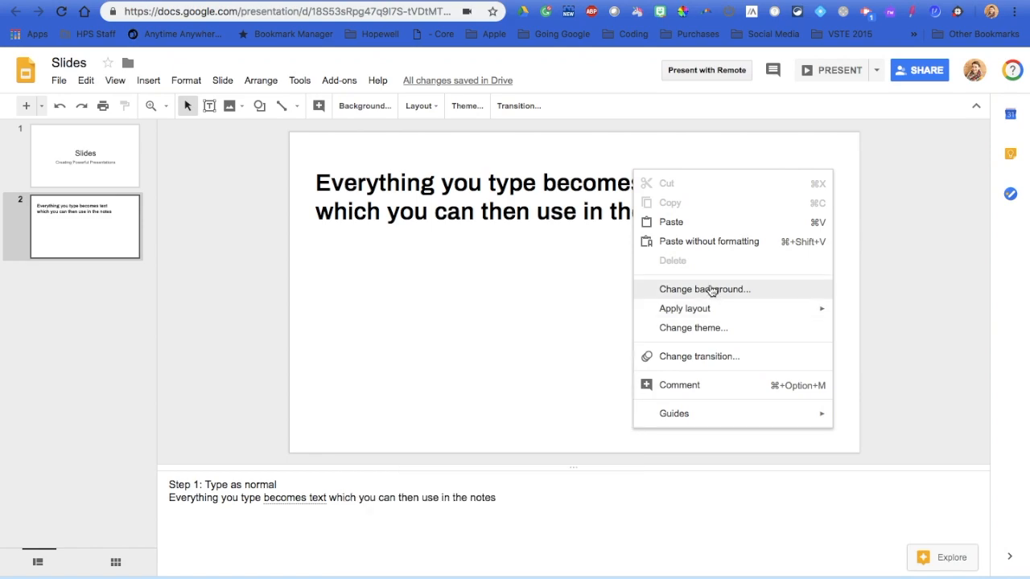
left_click(712, 290)
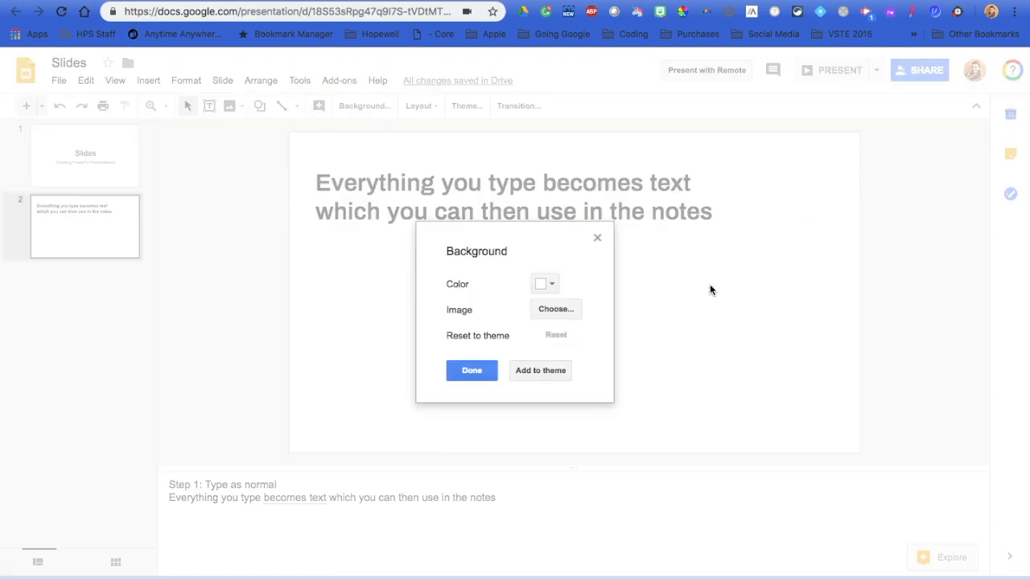
left_click(552, 285)
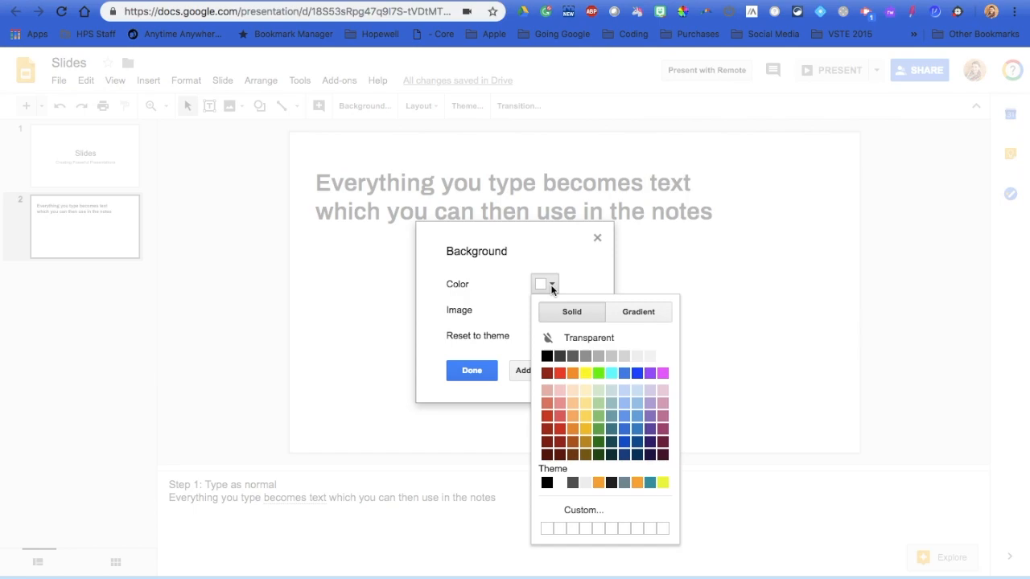
left_click(624, 416)
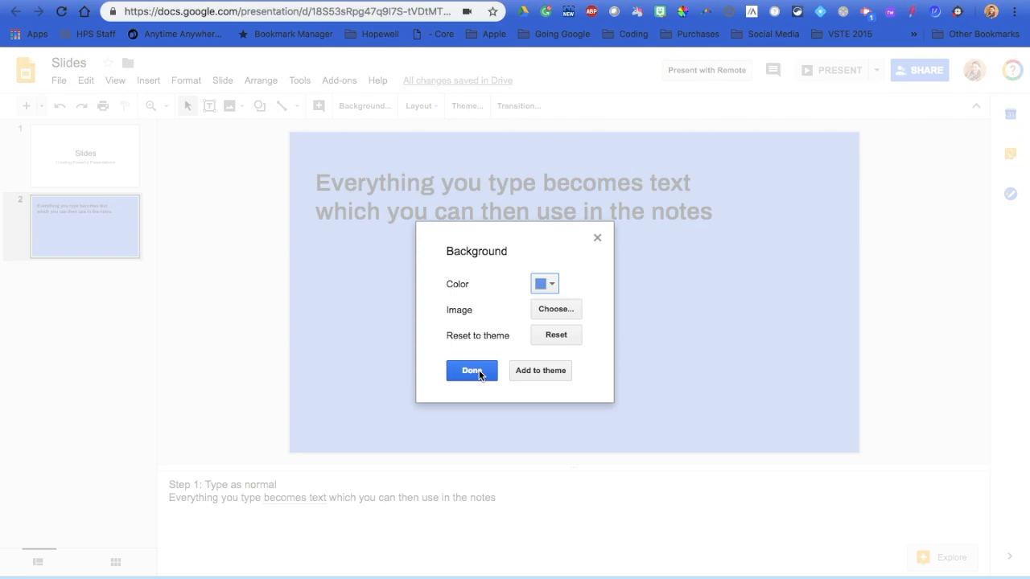
left_click(475, 370)
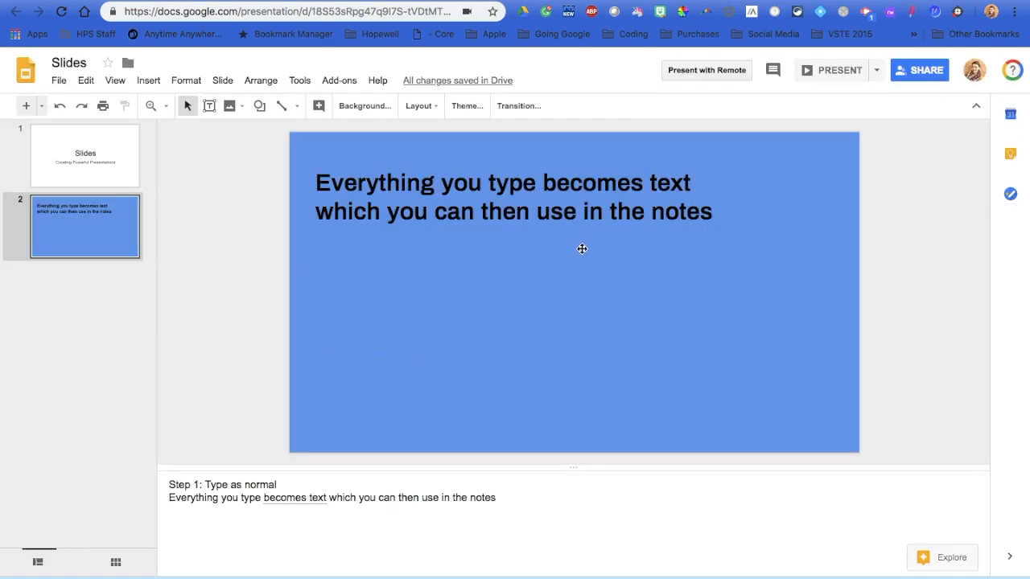
Change the text colour of the sentence on the blue slide to white.
left_click(462, 175)
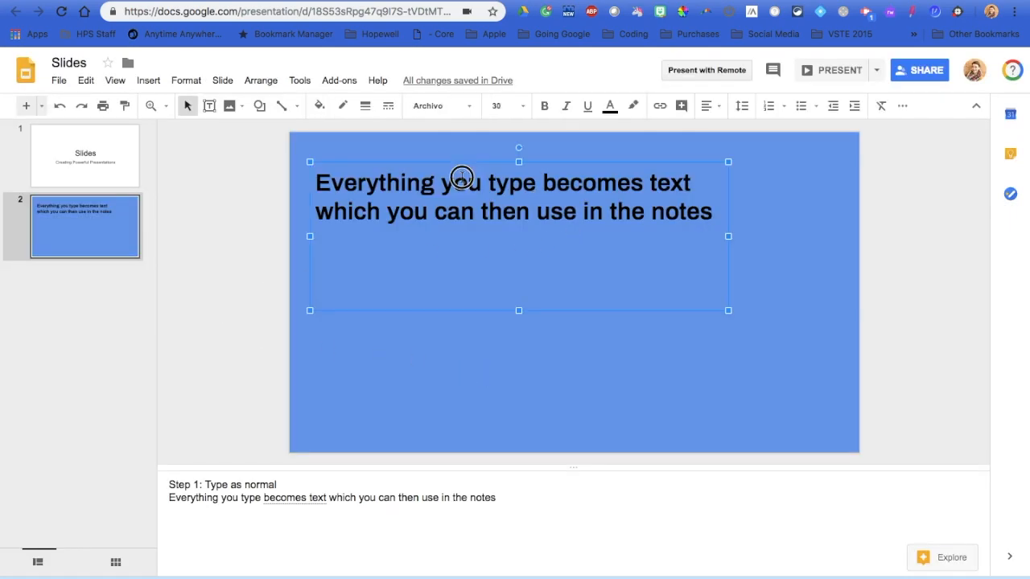
left_click(610, 106)
left_click(731, 132)
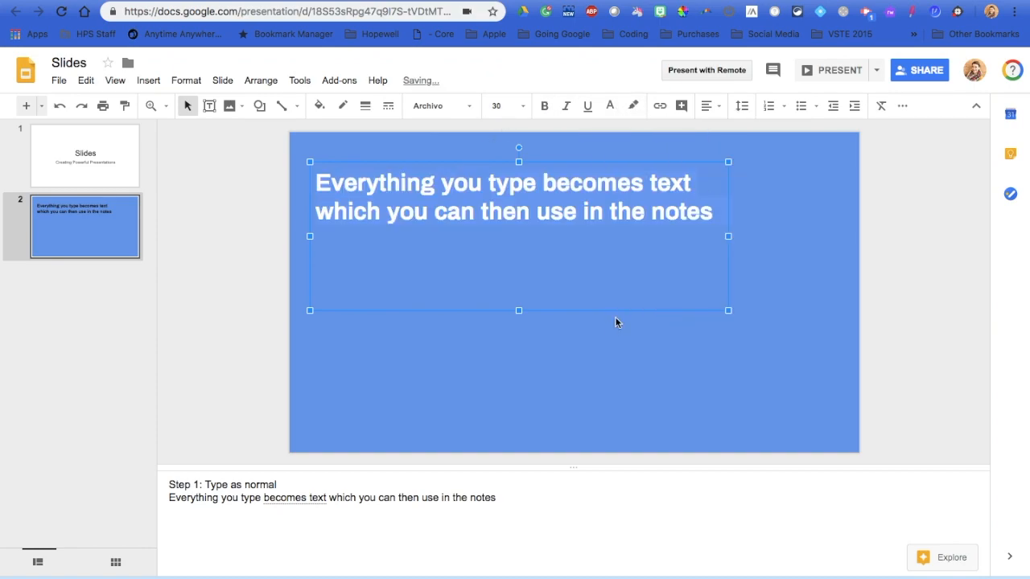
left_click(604, 375)
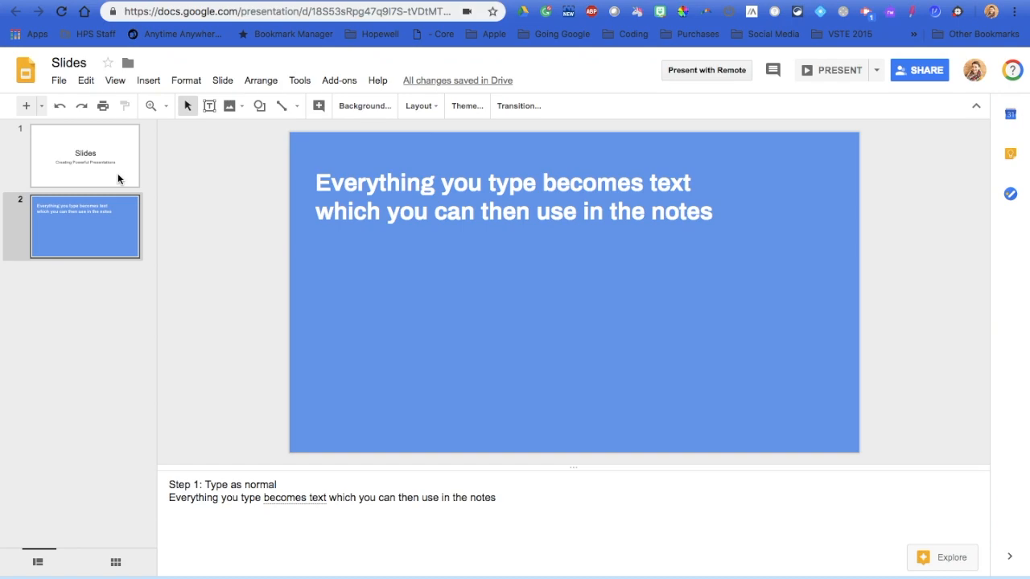
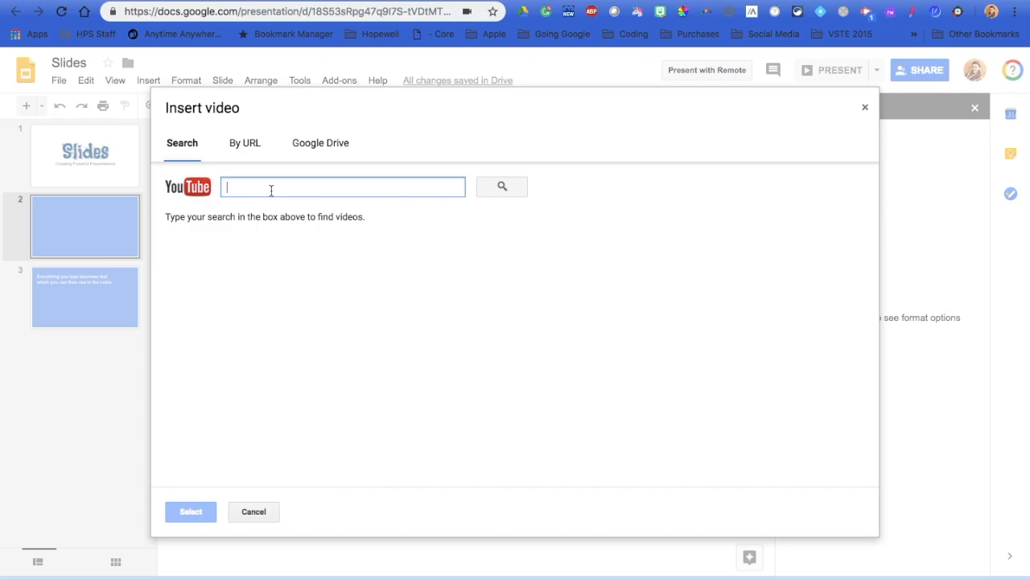
left_click(246, 150)
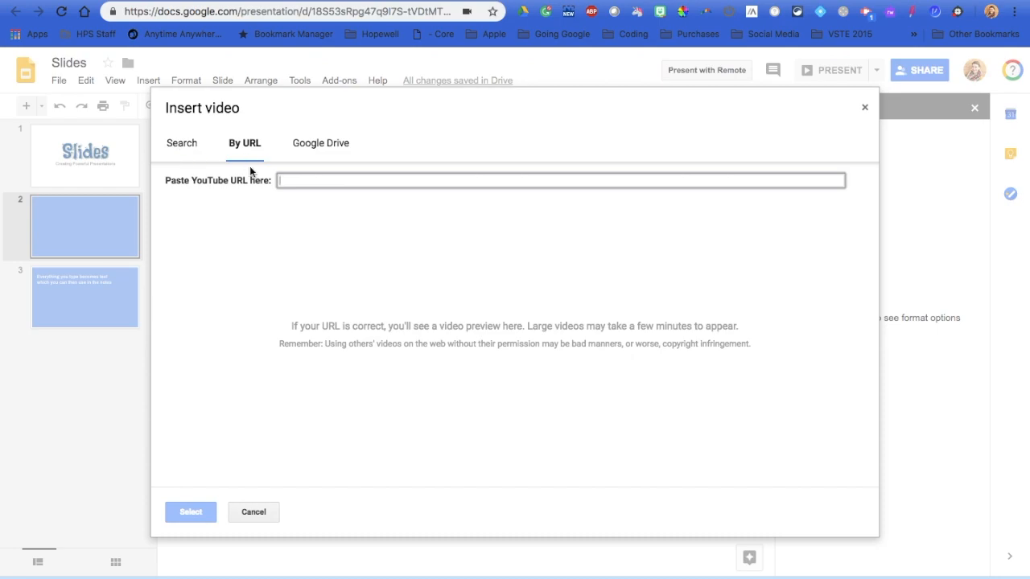
left_click(286, 181)
type("https://www.youtube.com/watch?v=xYtsL9znopI")
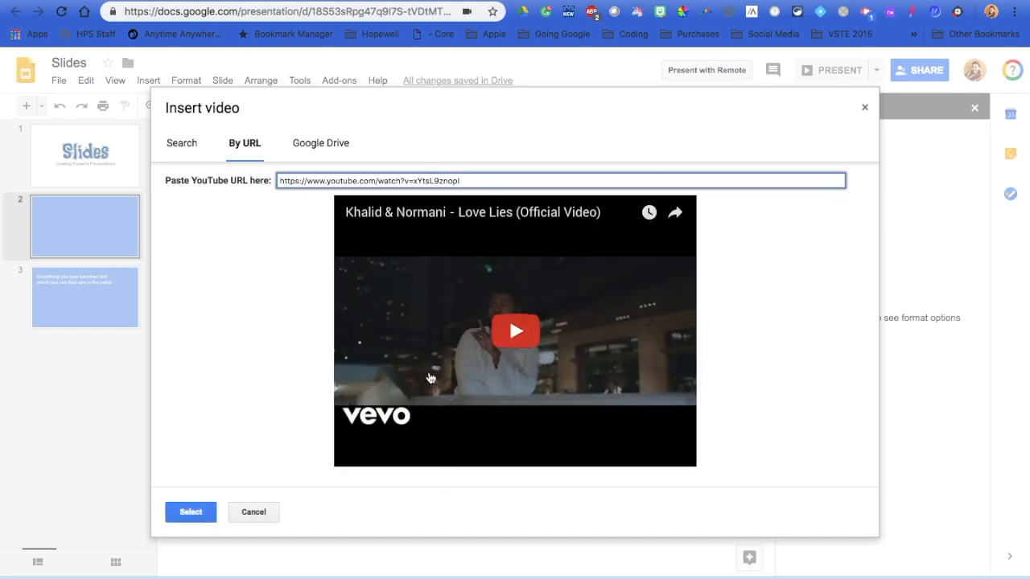
left_click(181, 519)
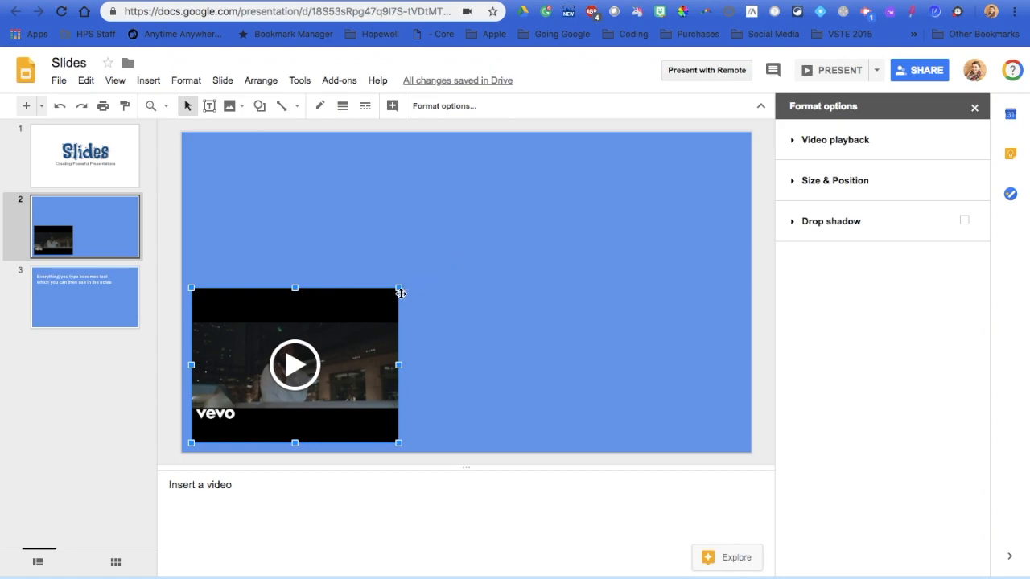
Enlarge and reposition the video, stretching it on all sides so it covers most of the slide with a narrow blue border.
left_click_drag(400, 286, 548, 218)
left_click_drag(387, 267, 490, 251)
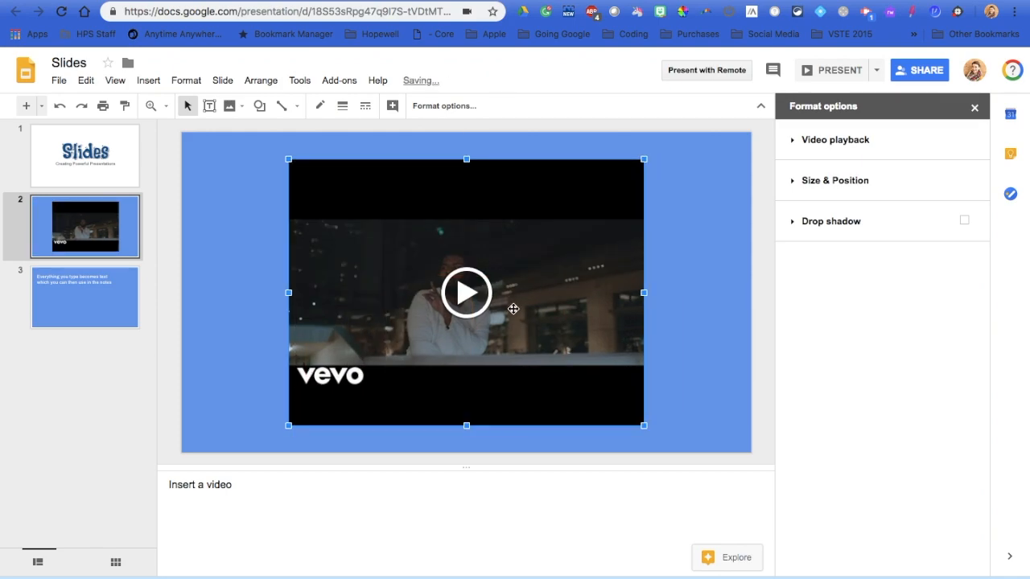
left_click_drag(289, 160, 268, 146)
left_click_drag(275, 283, 227, 287)
left_click_drag(644, 285, 692, 285)
left_click_drag(460, 425, 461, 432)
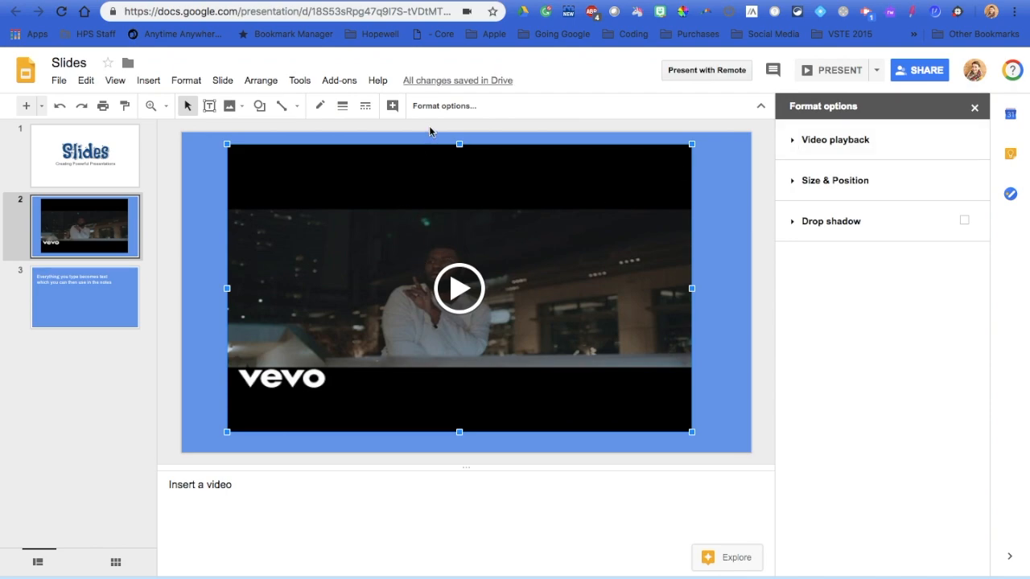
Set the video's playback to start at 00:40 and end at 00:30.
left_click(824, 145)
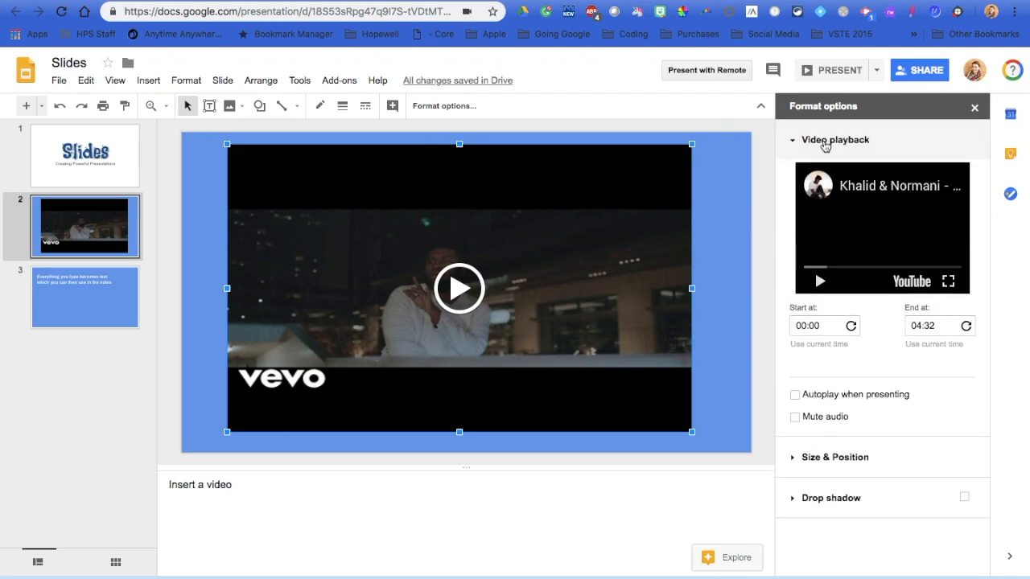
left_click(824, 325)
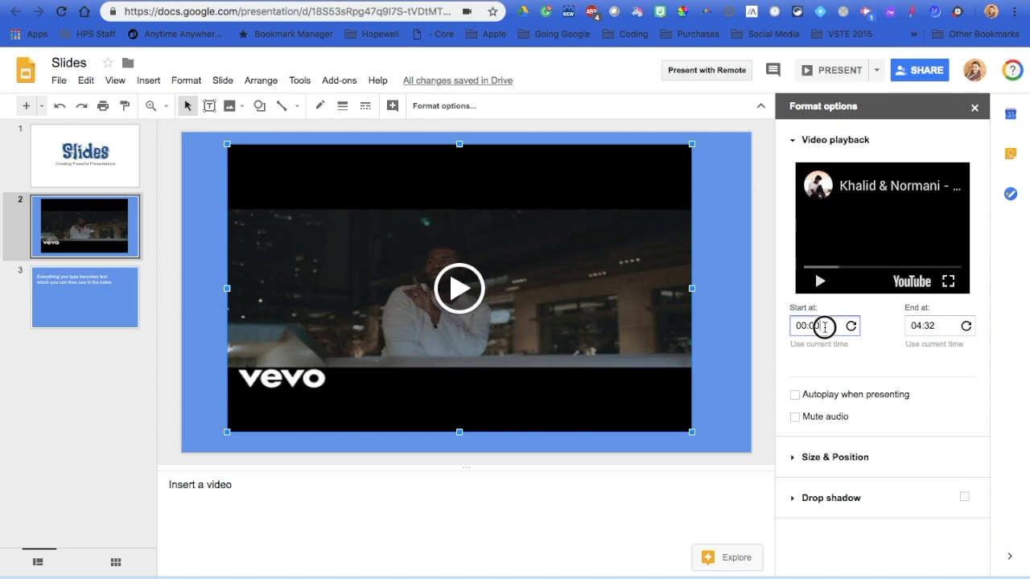
left_click(812, 326)
double_click(811, 326)
type("40")
left_click(941, 325)
type("00:30")
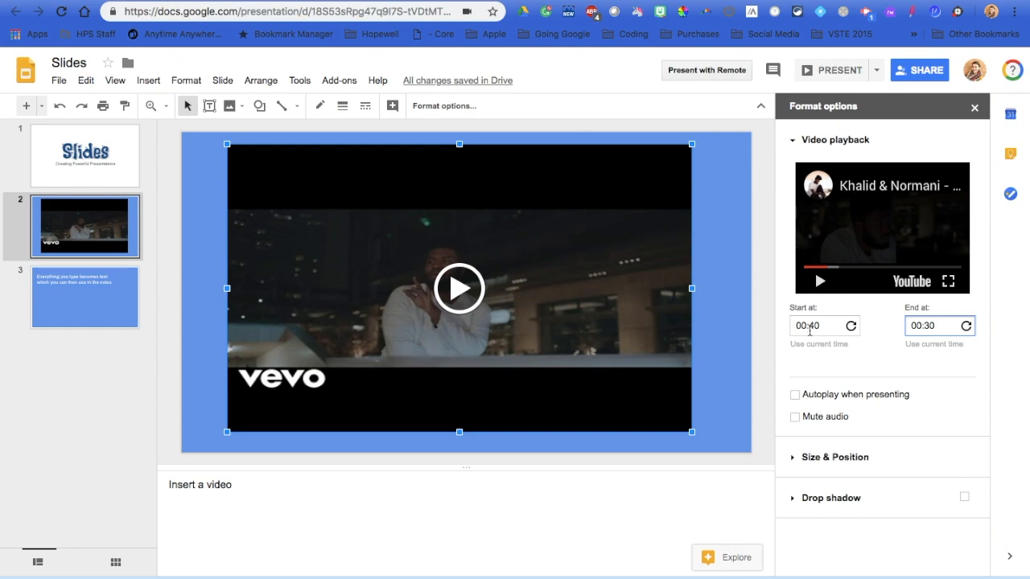
Set the video's playback end time to 01:10.
left_click(918, 326)
left_click_drag(945, 325, 919, 325)
type("1:10")
left_click(894, 351)
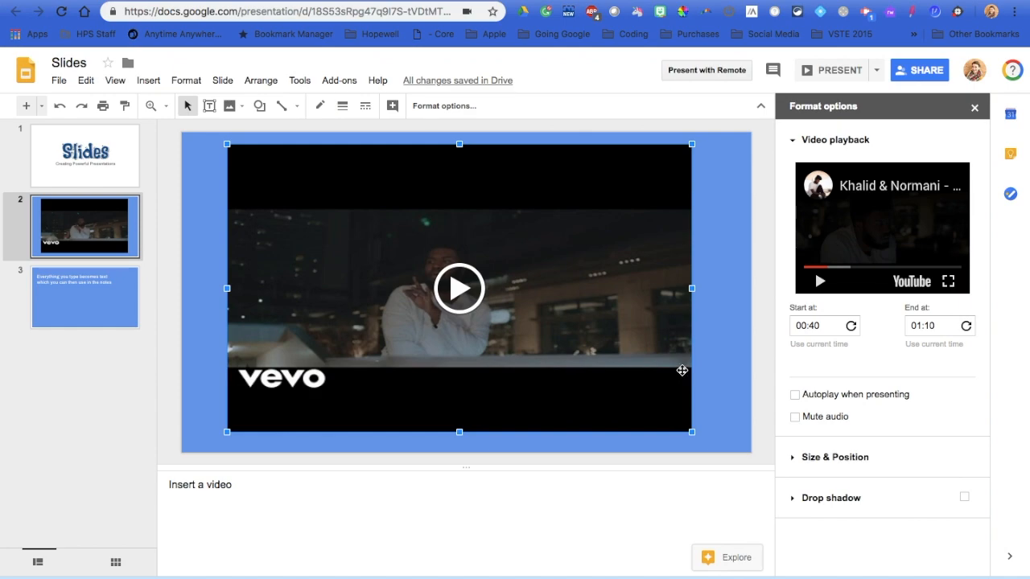
Turn on autoplay when presenting for the video, expand its size and position settings, and close the format options.
left_click(795, 396)
left_click(798, 457)
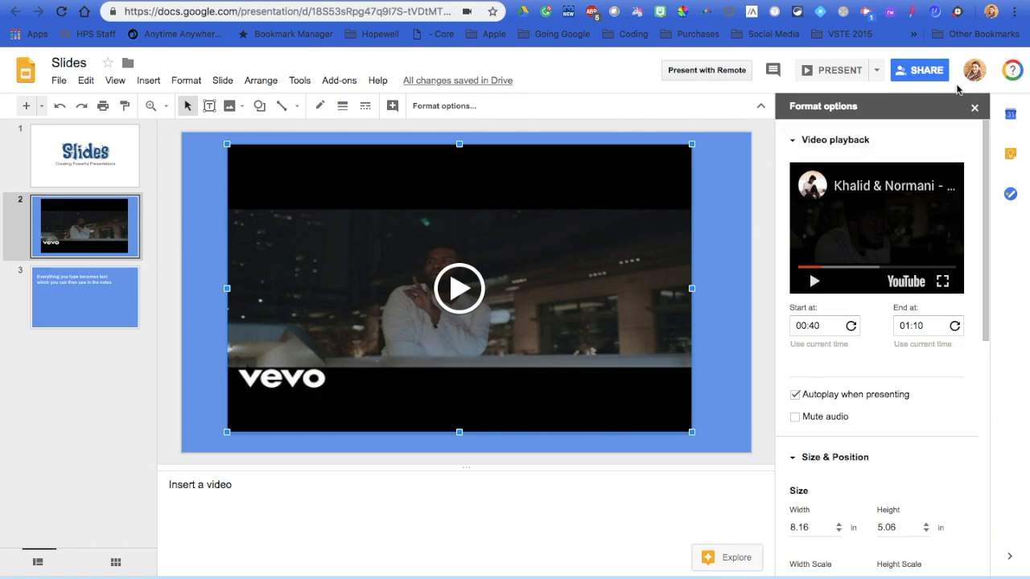
left_click(975, 112)
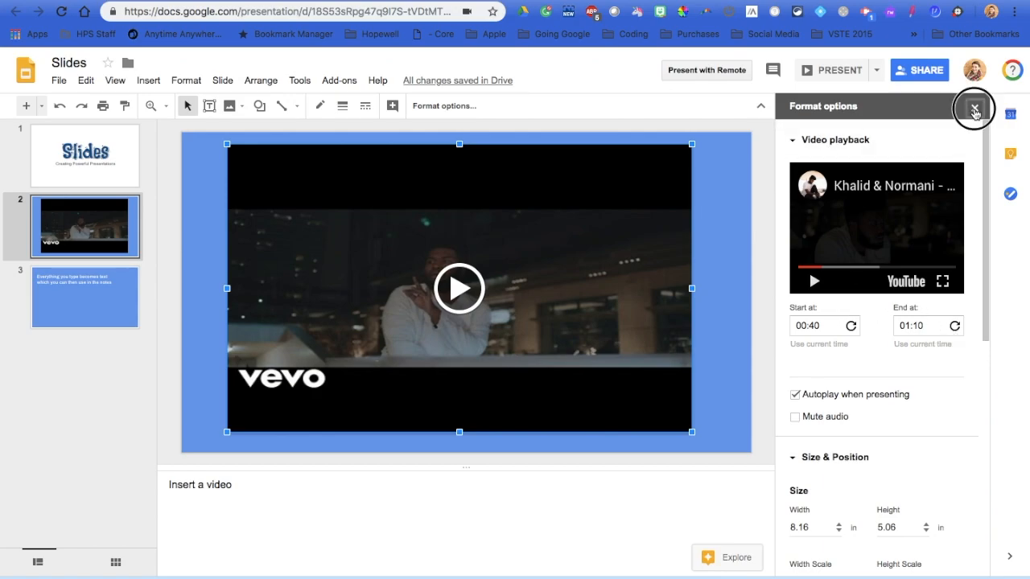
left_click(821, 212)
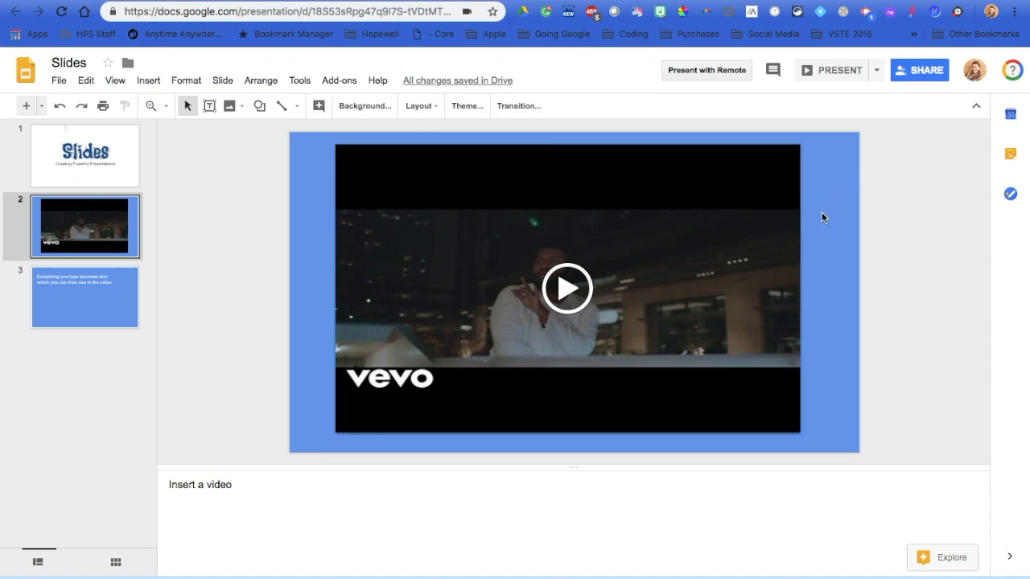
Add a slide with the Caption layout and enter "New York at Night" as its caption.
left_click(41, 107)
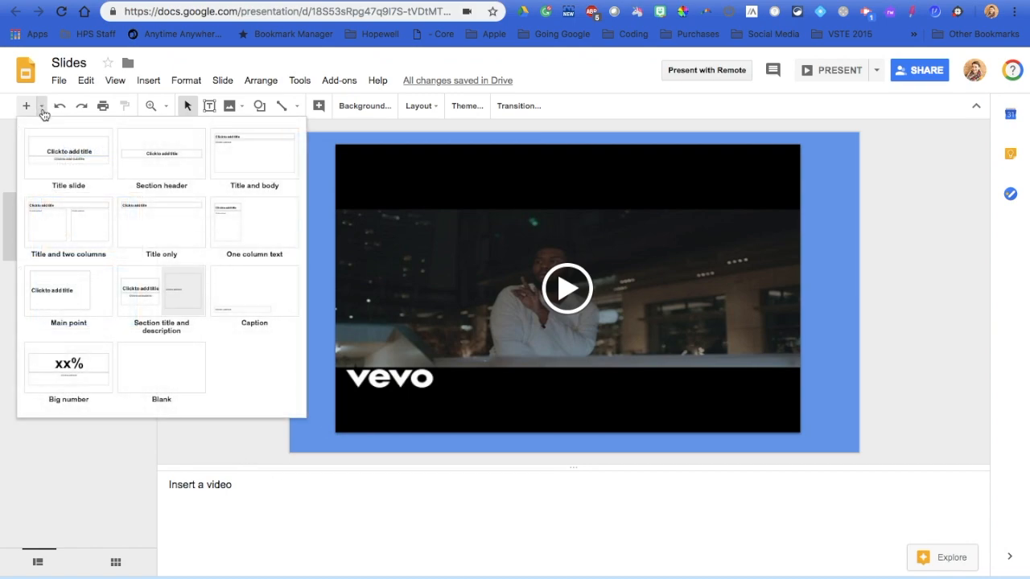
left_click(260, 293)
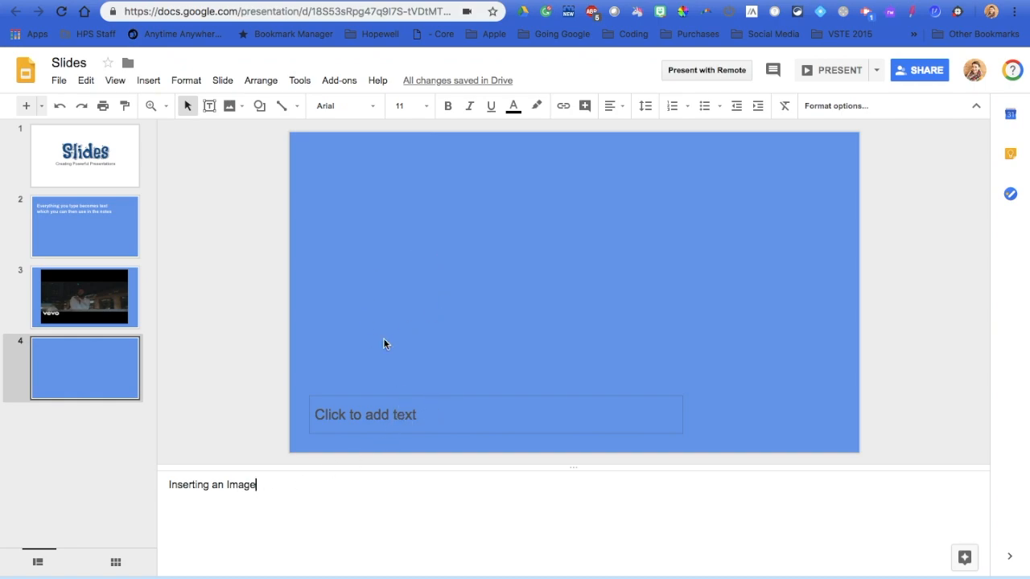
left_click(425, 415)
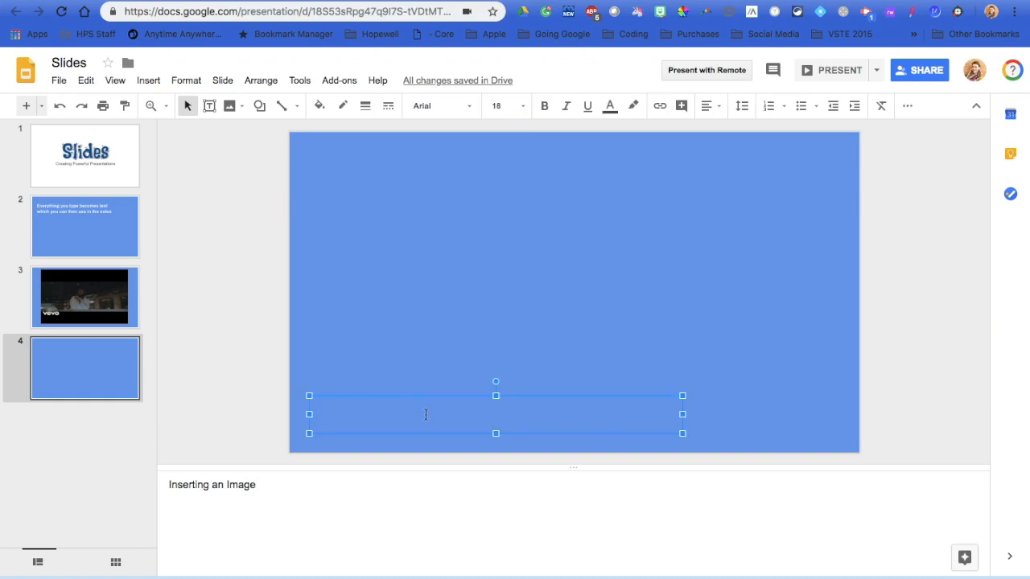
type("New York at Night")
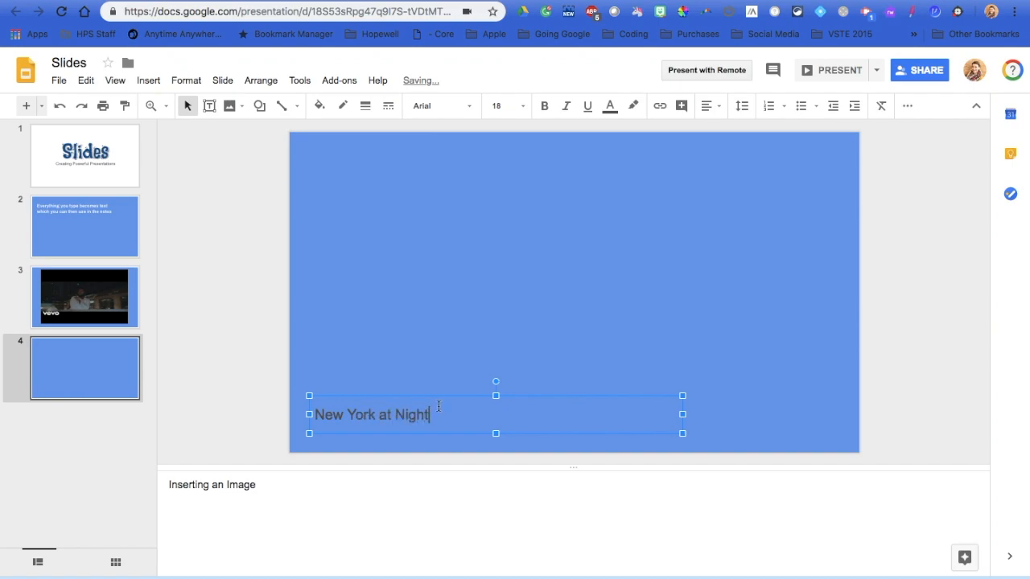
left_click(458, 366)
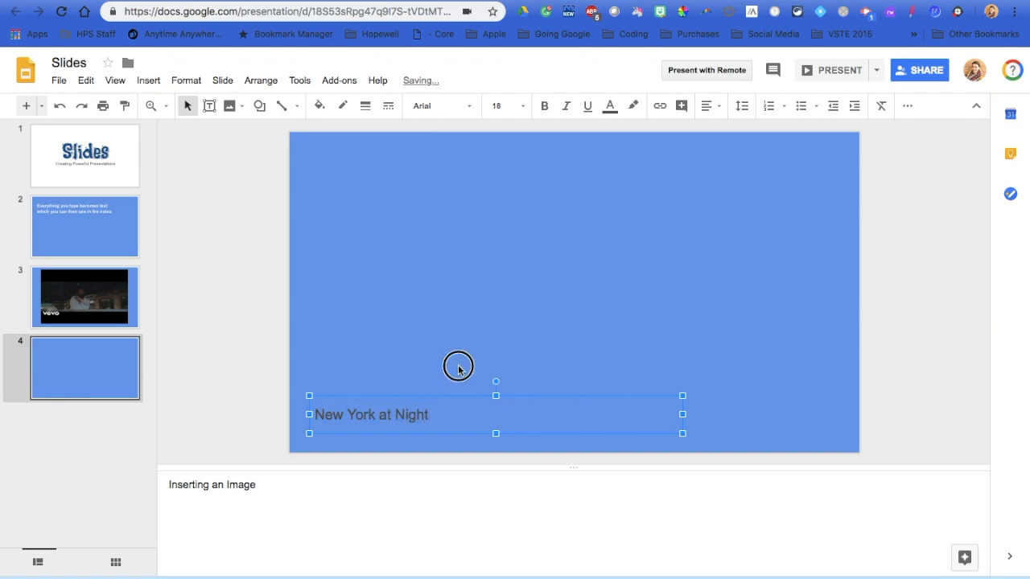
Change the font of the "New York at Night" caption to Alfa Slab One.
left_click(378, 415)
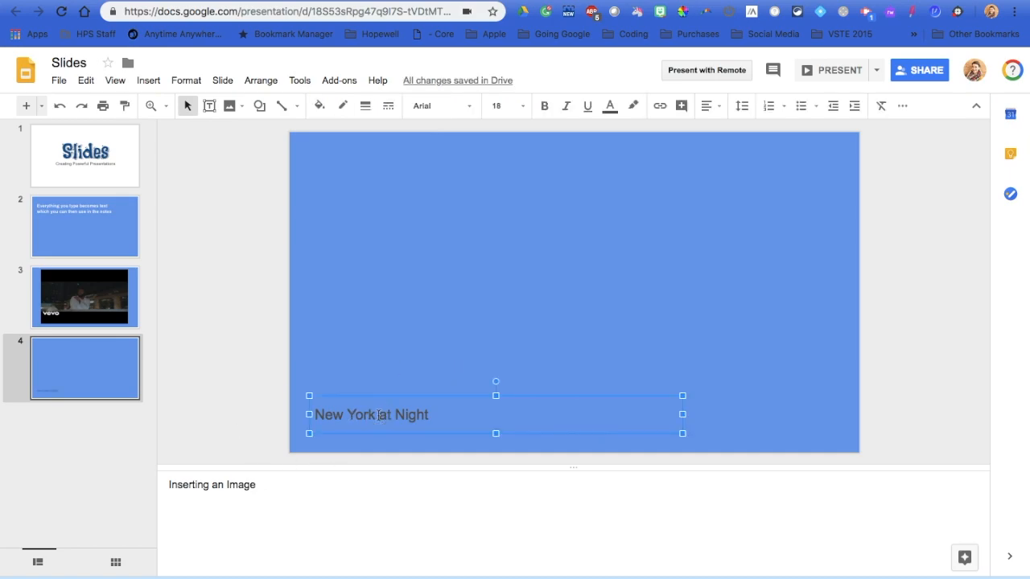
left_click(469, 109)
left_click(460, 336)
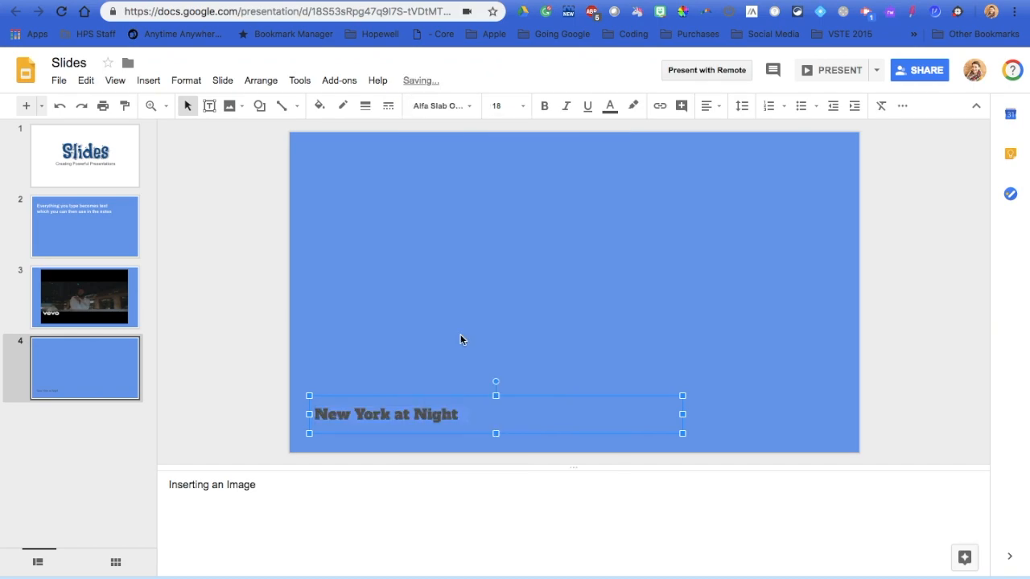
left_click(460, 337)
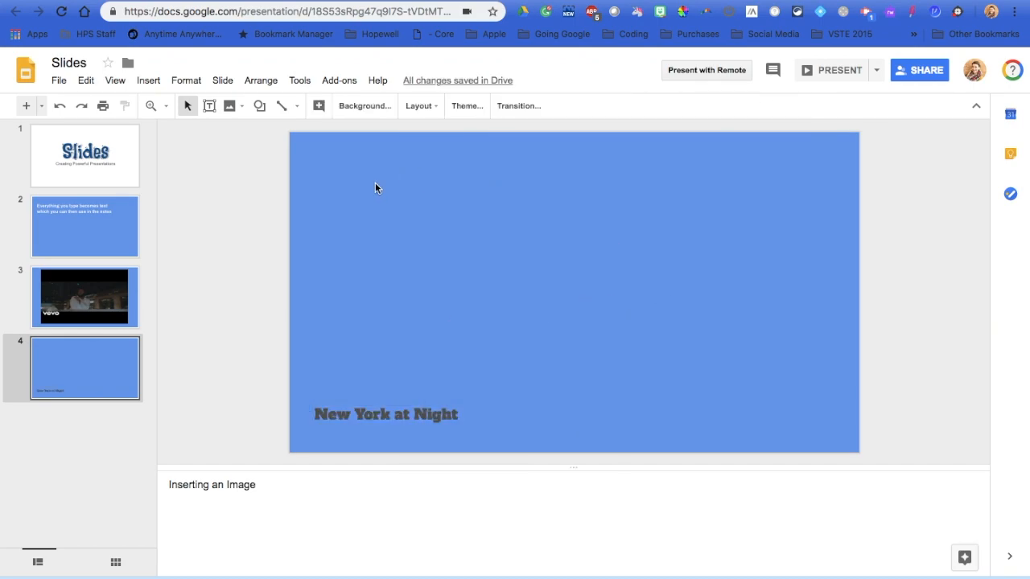
Insert a New York night skyline photo from Google Photos and move it to the middle of the slide above the caption.
left_click(145, 82)
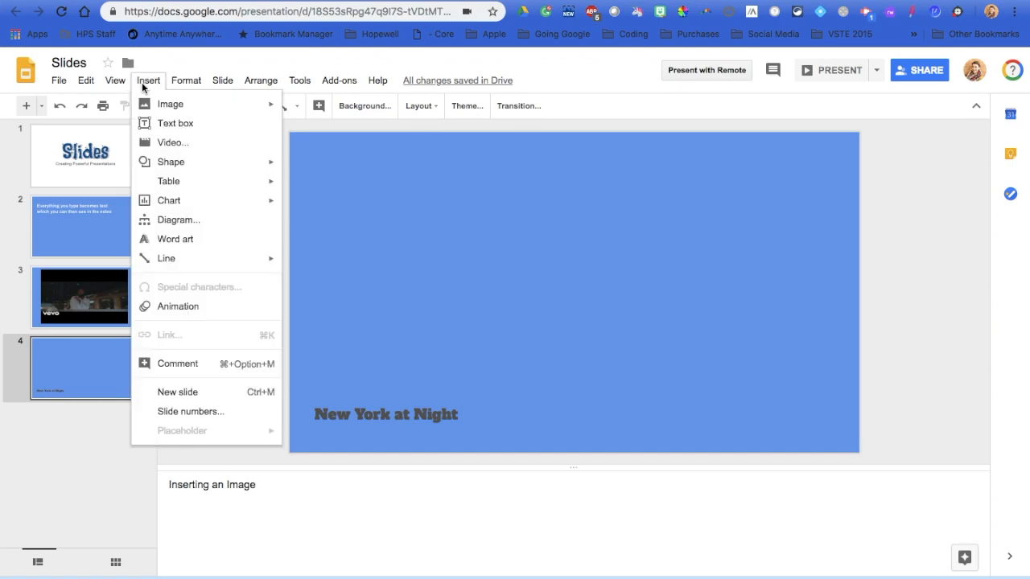
mouse_move(171, 107)
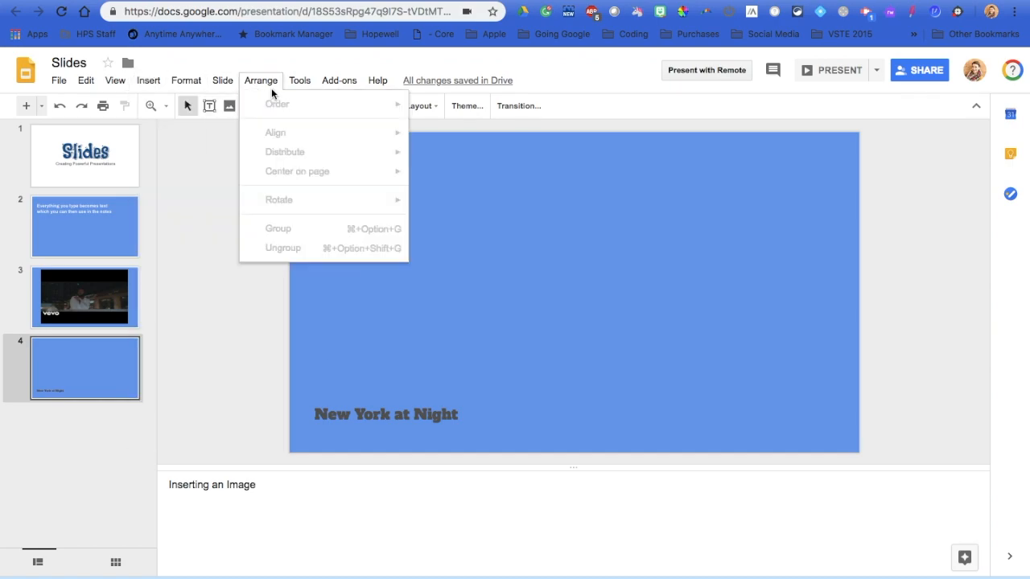
mouse_move(230, 113)
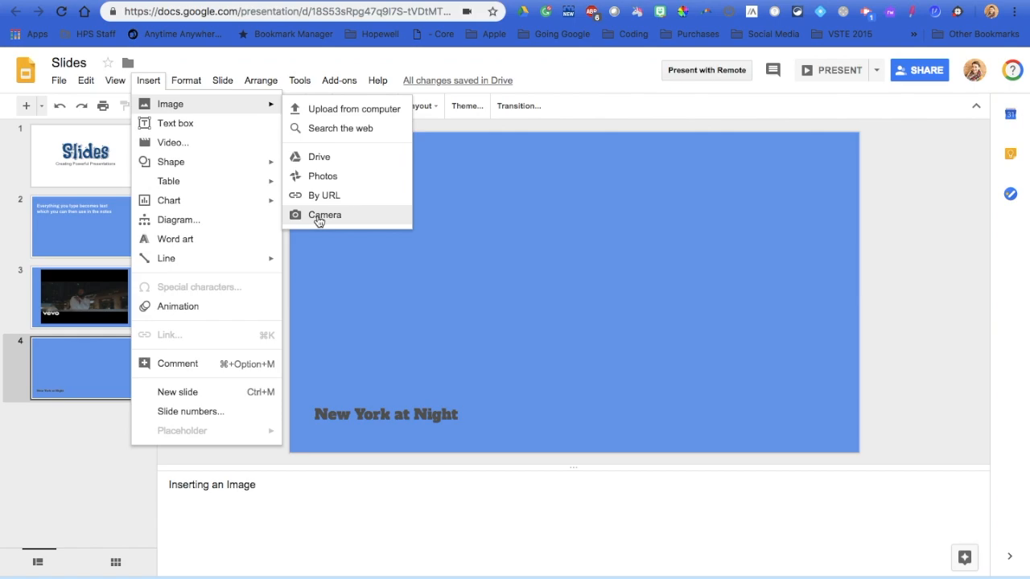
left_click(322, 176)
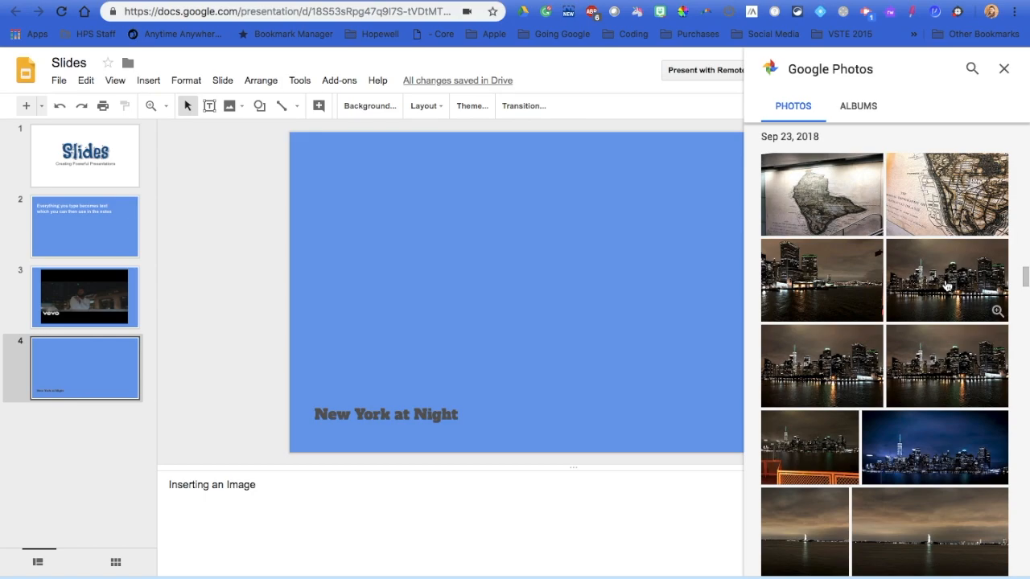
left_click(948, 285)
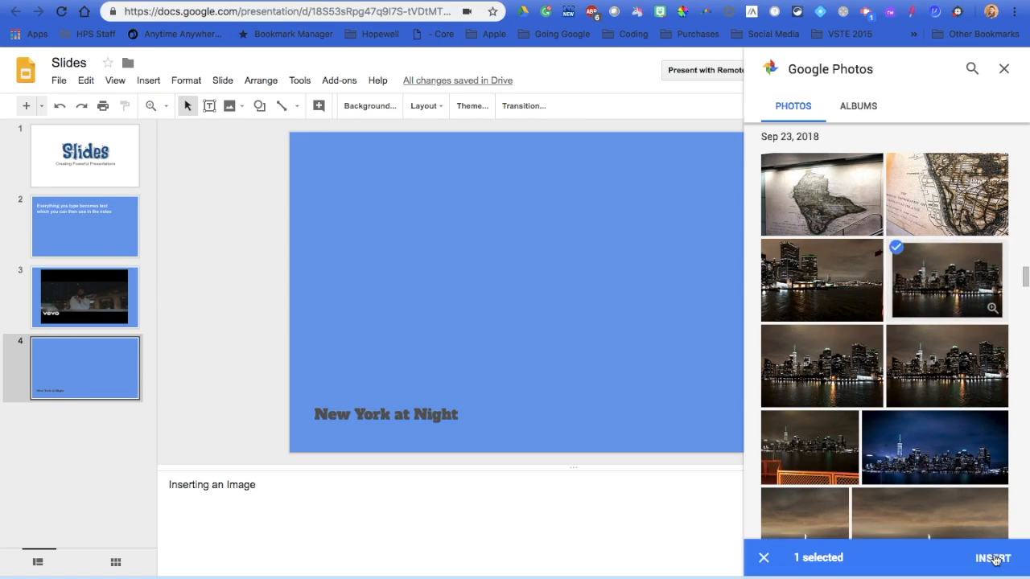
left_click(993, 557)
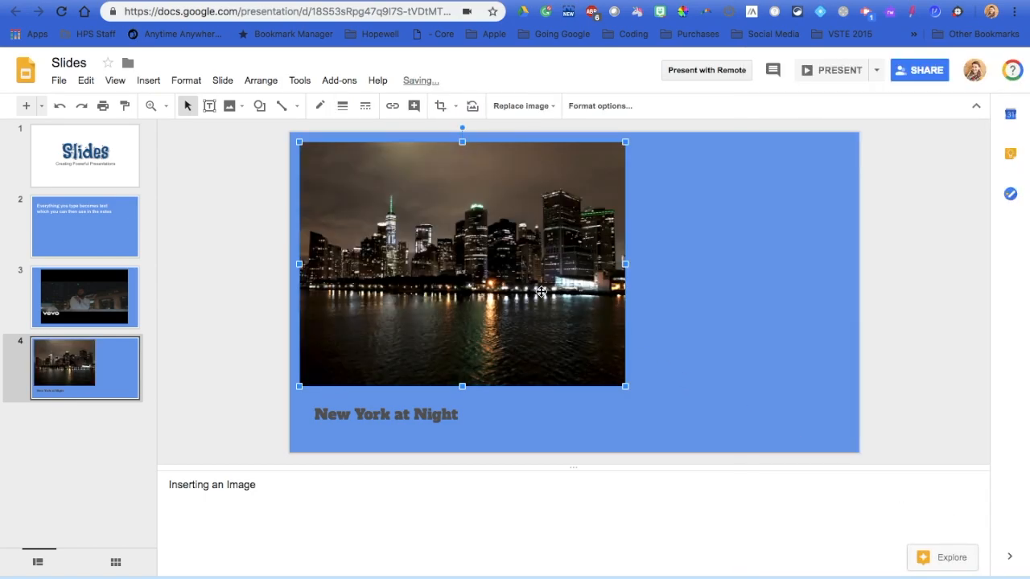
left_click(461, 251)
left_click_drag(461, 250, 547, 230)
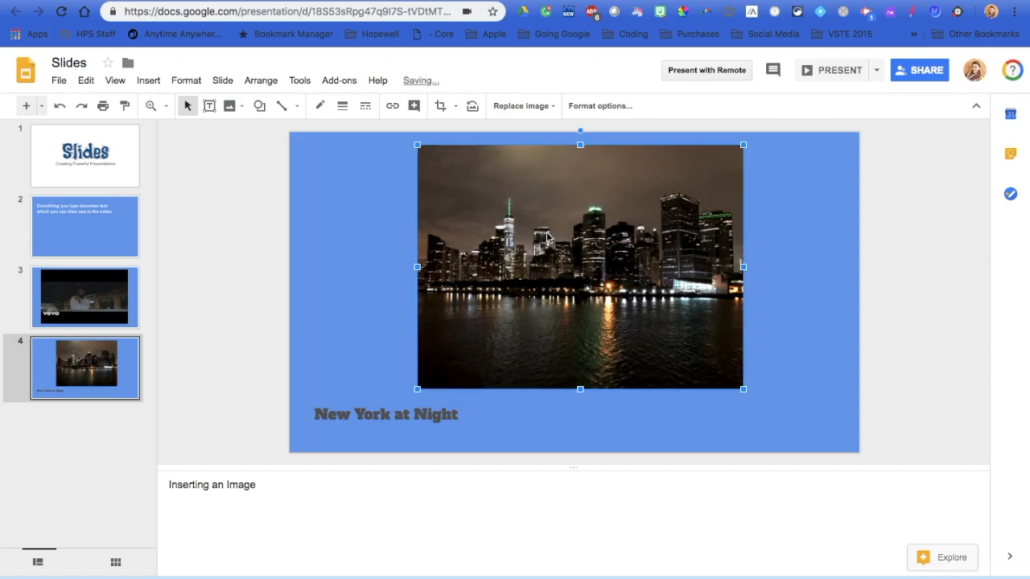
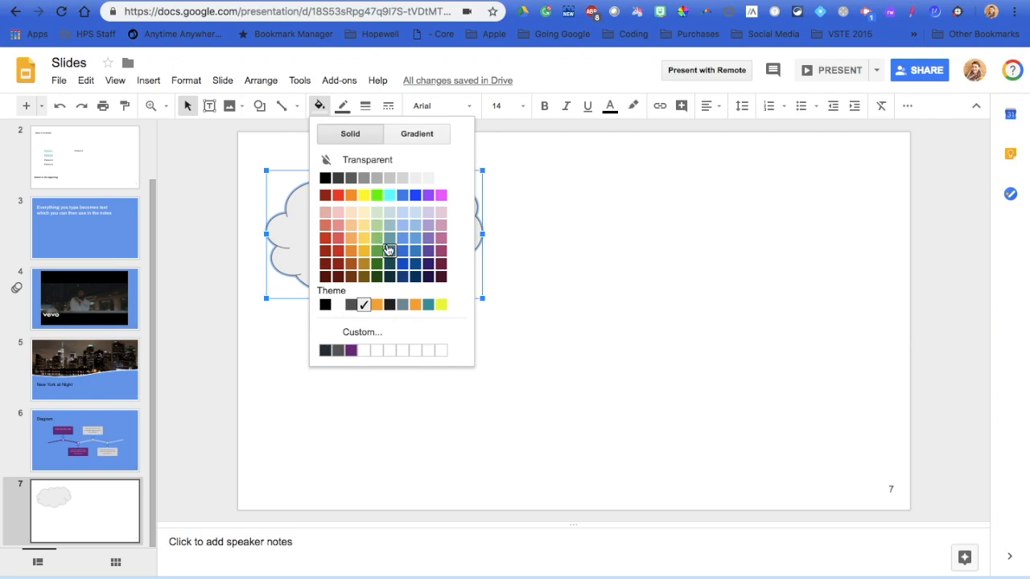
Fill the cloud shape on slide 7 with light gray and make its border transparent.
left_click(427, 179)
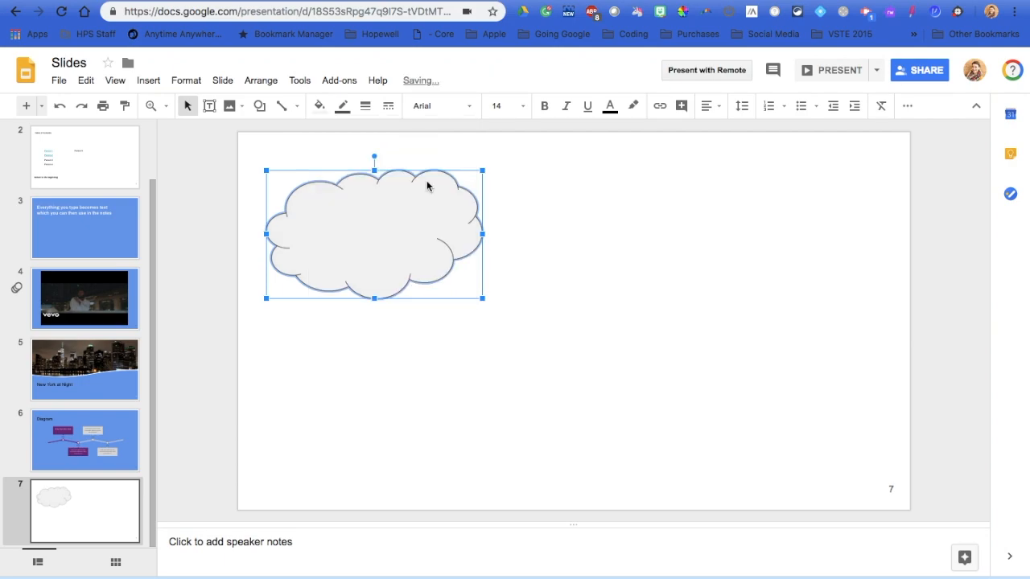
left_click(344, 107)
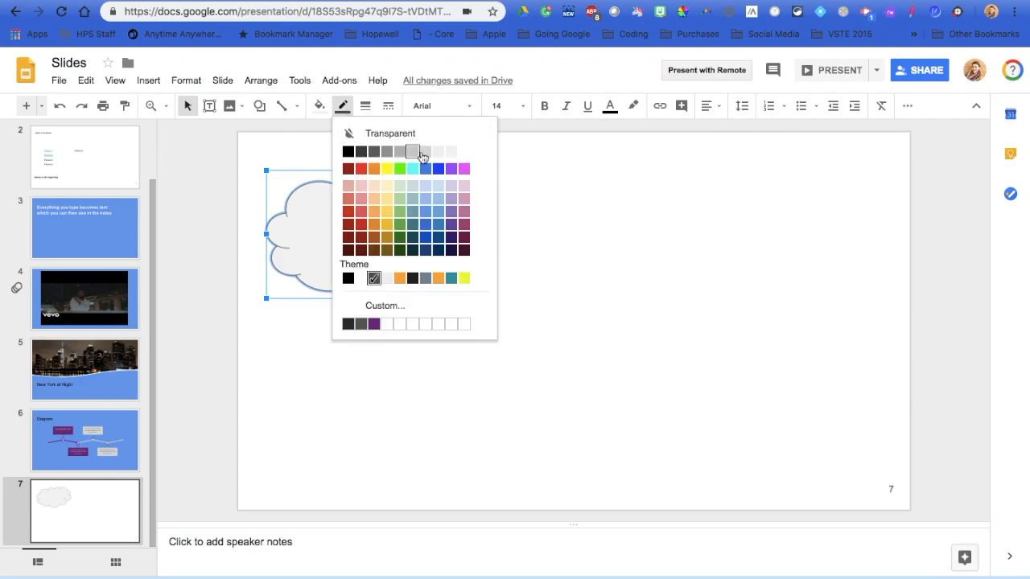
left_click(392, 139)
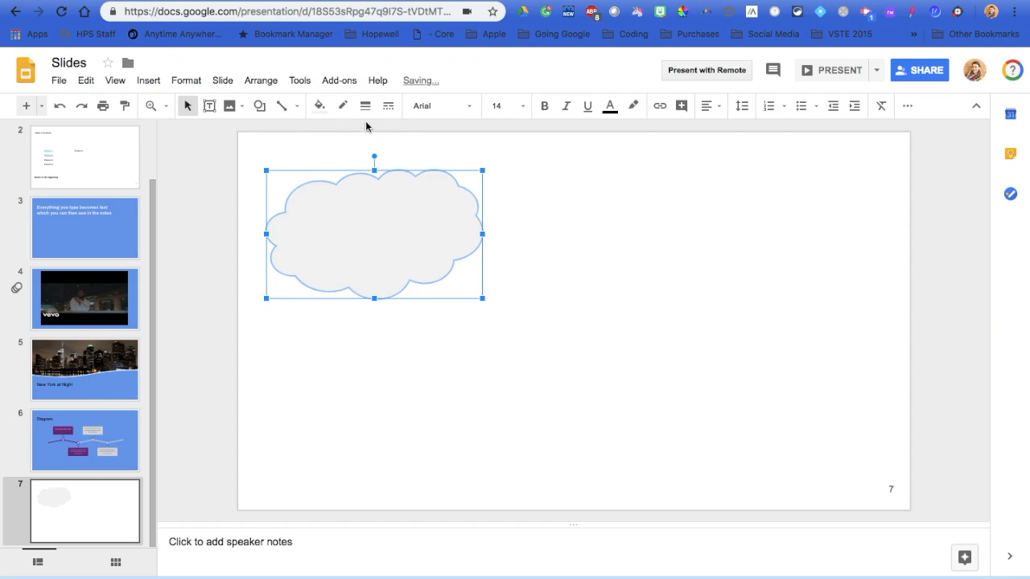
Give the cloud's border a dark gray colour and a 4px weight.
left_click(342, 106)
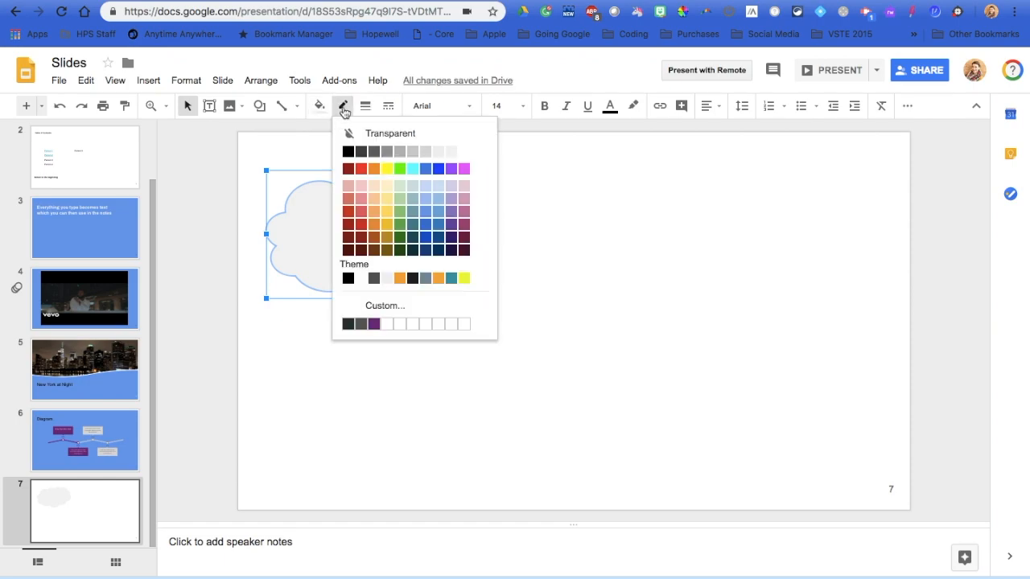
left_click(384, 158)
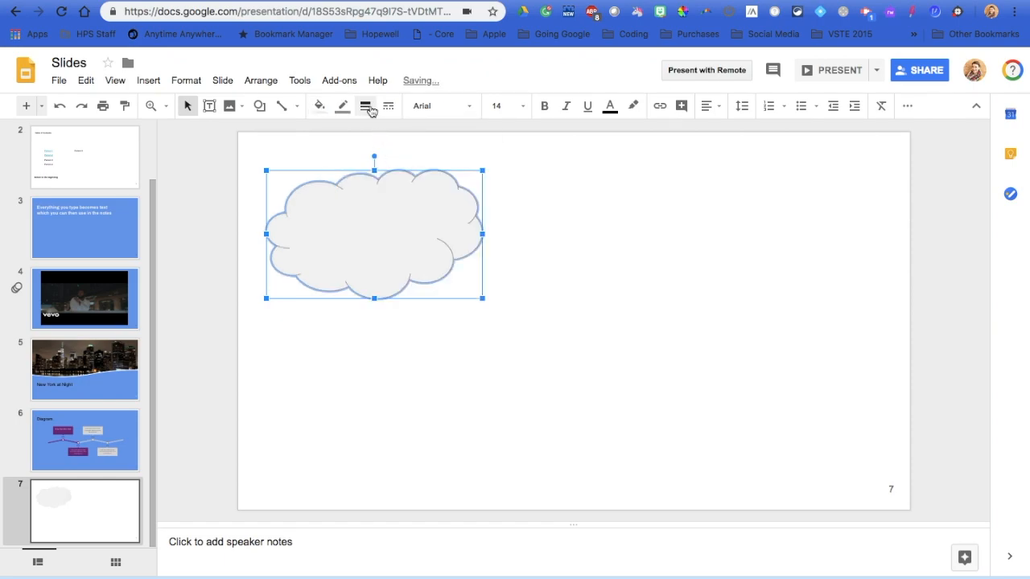
left_click(365, 105)
left_click(389, 191)
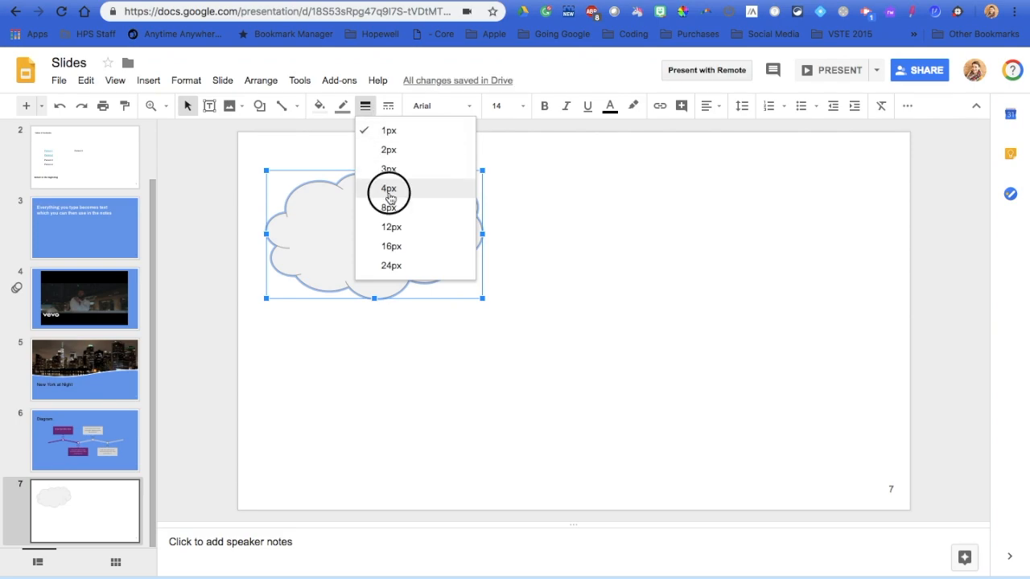
Try a dotted border on the cloud, and replace it with the dash-dot border style.
left_click(388, 106)
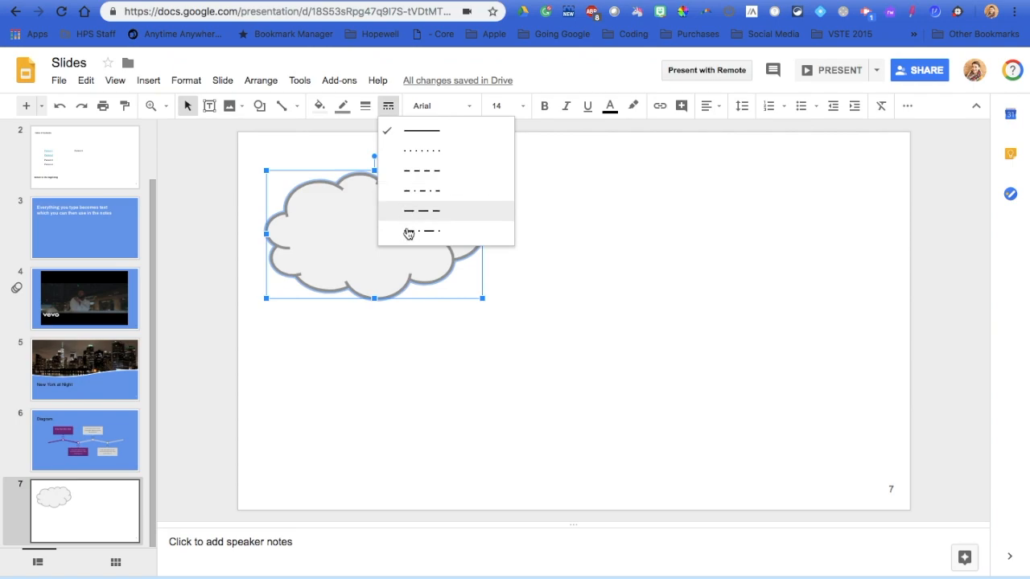
left_click(422, 151)
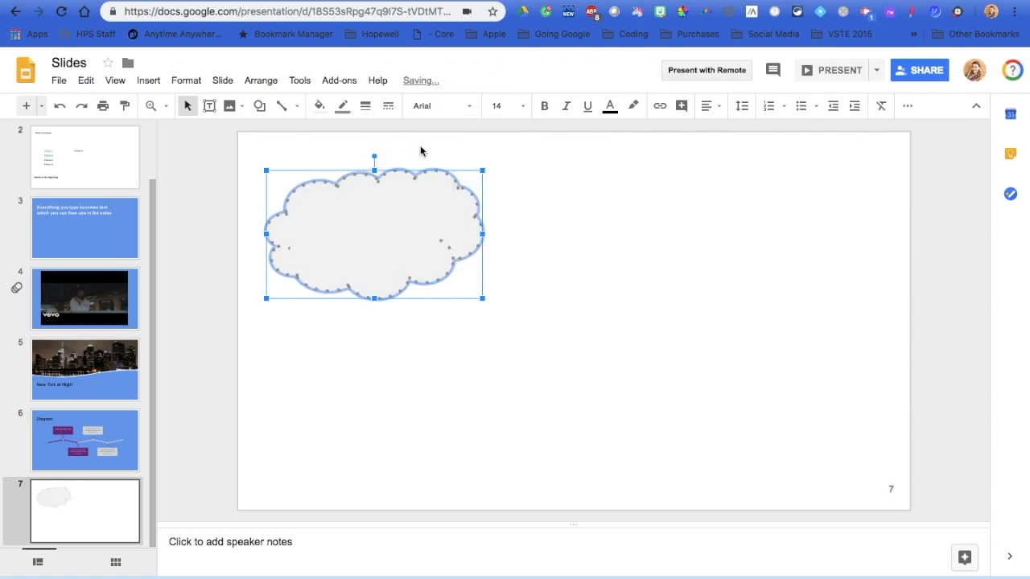
left_click(389, 106)
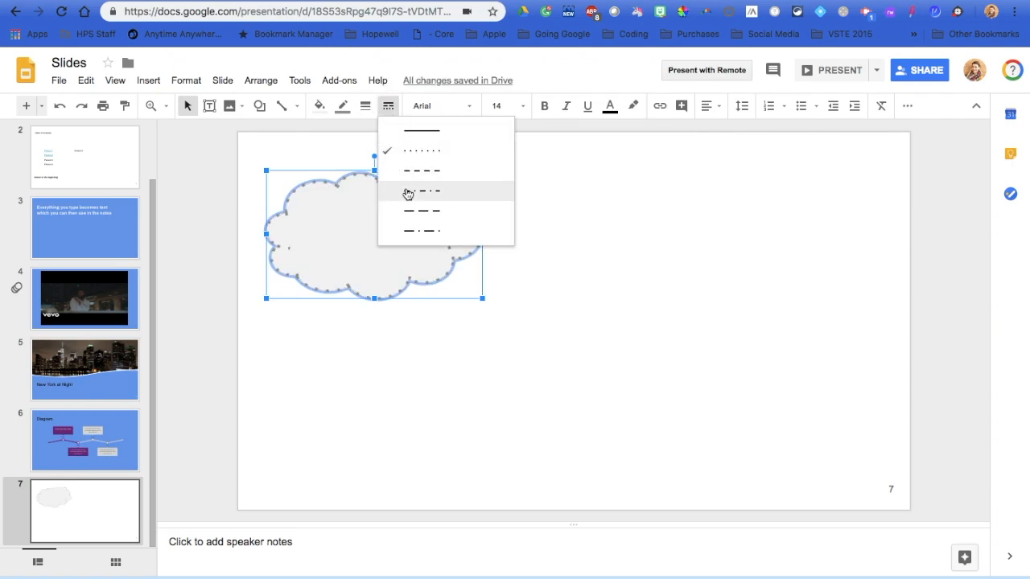
left_click(408, 191)
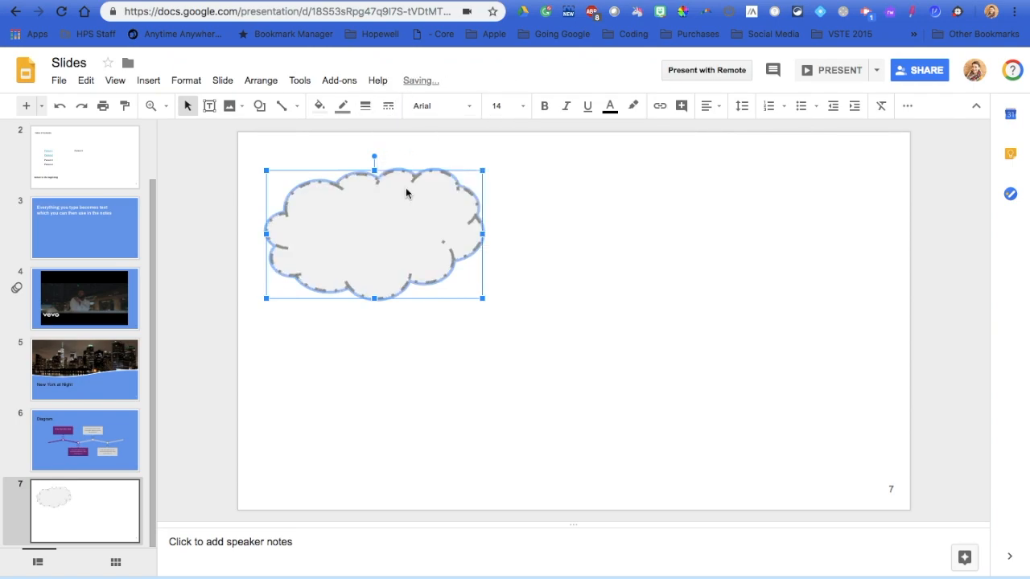
left_click(540, 231)
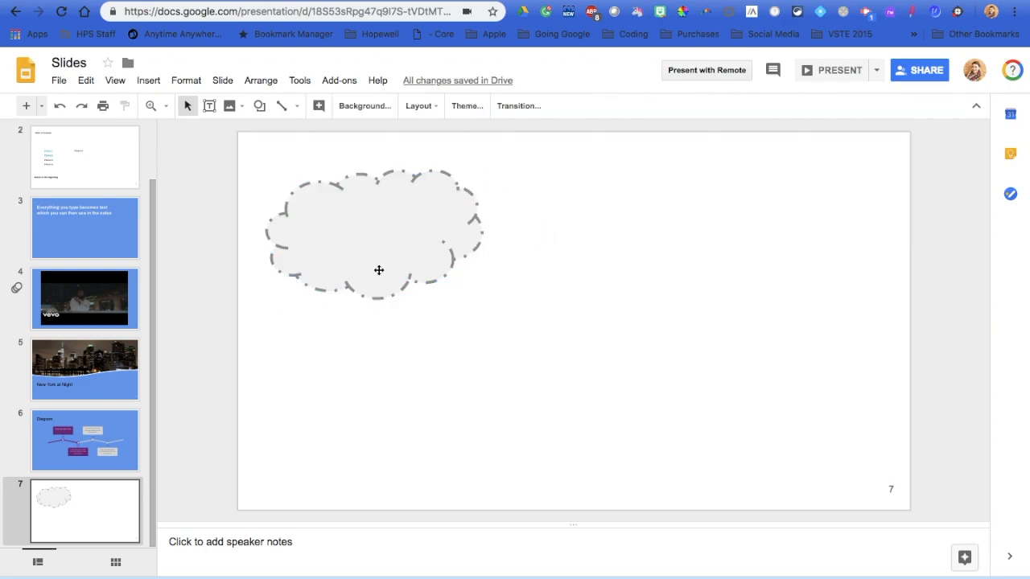
Move the cloud closer to the slide's upper-left corner and draw a full-width rectangle, placing it along the slide's bottom edge.
left_click_drag(368, 244, 353, 226)
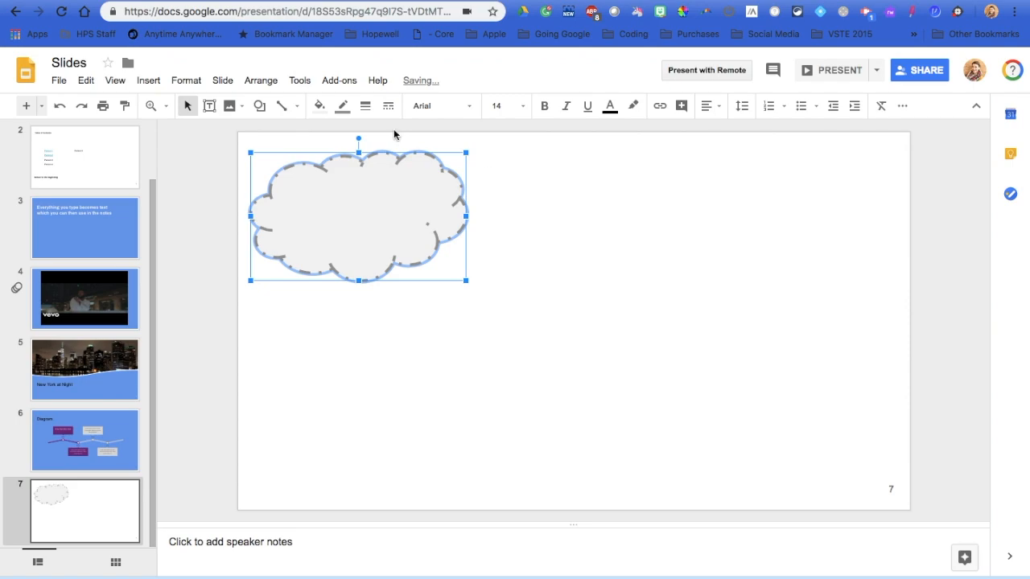
left_click(259, 105)
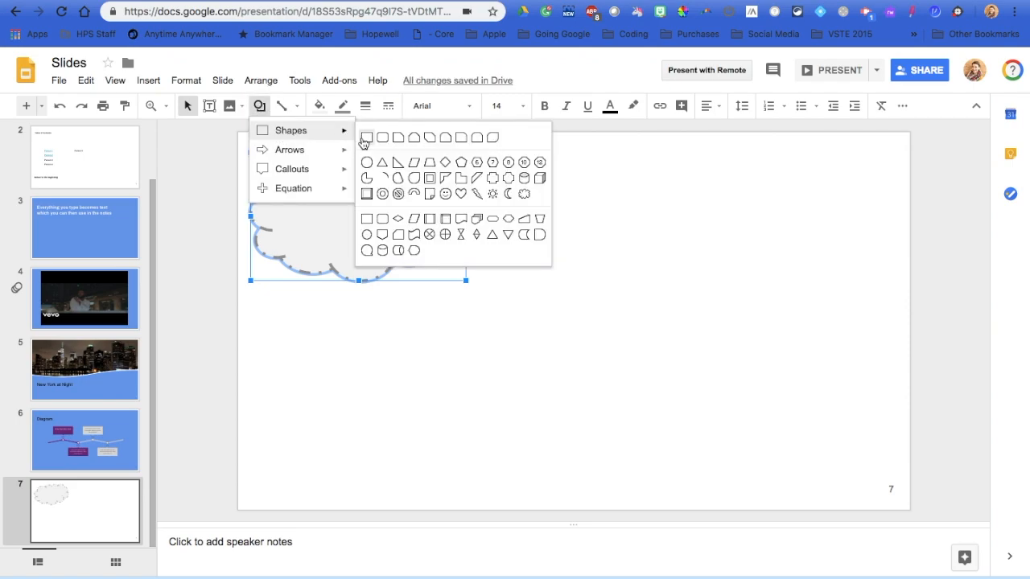
left_click(366, 137)
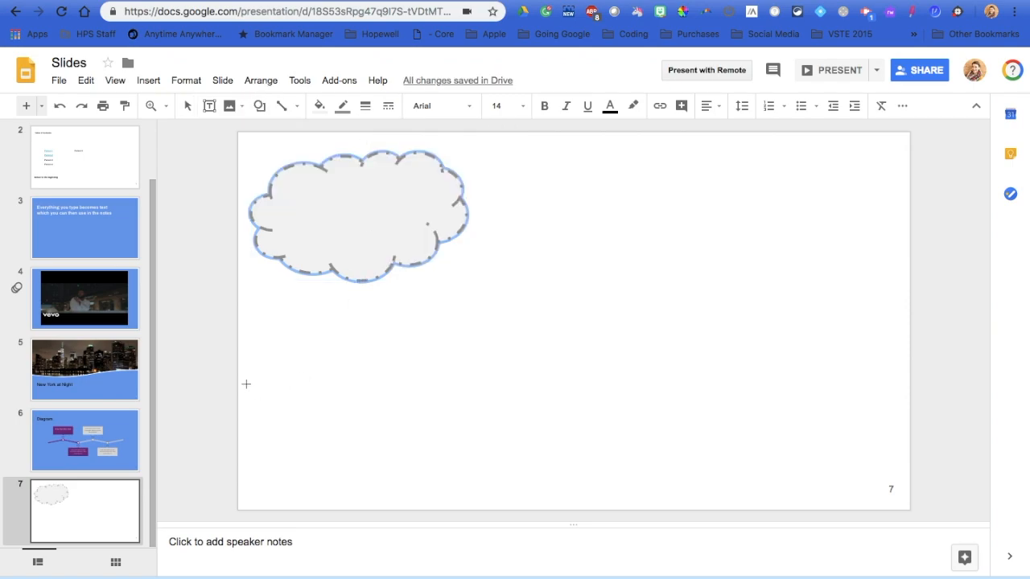
left_click_drag(241, 378, 908, 427)
left_click_drag(812, 407, 812, 487)
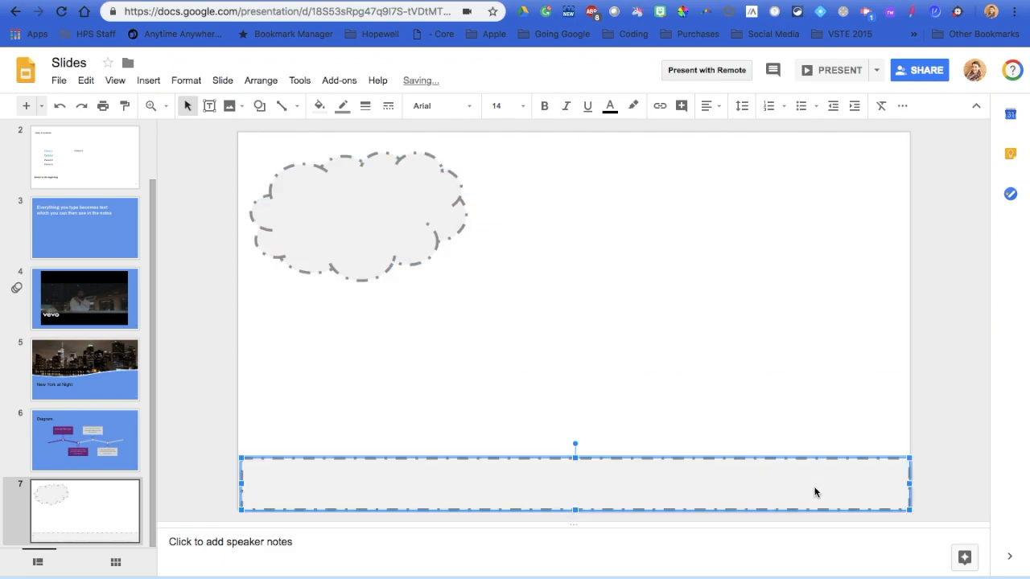
Fill the rectangle along the bottom of slide 7 with cornflower blue and make its border transparent.
left_click(320, 106)
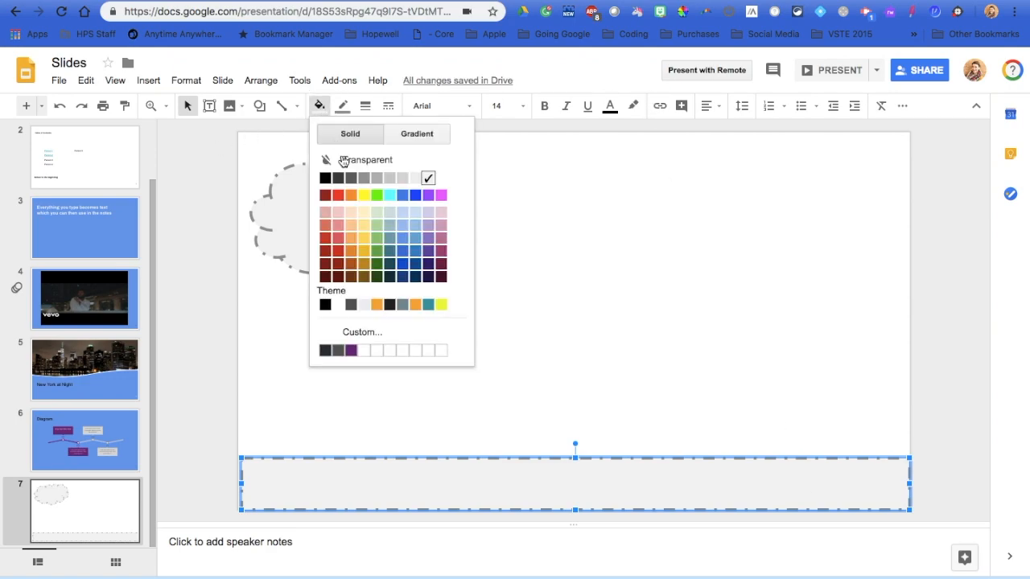
left_click(405, 242)
left_click(343, 105)
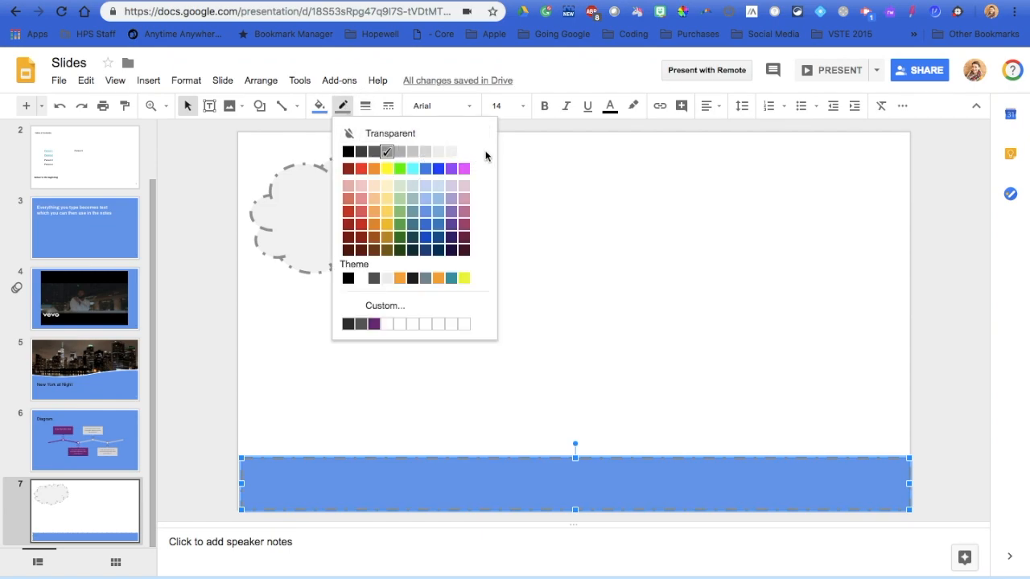
left_click(423, 137)
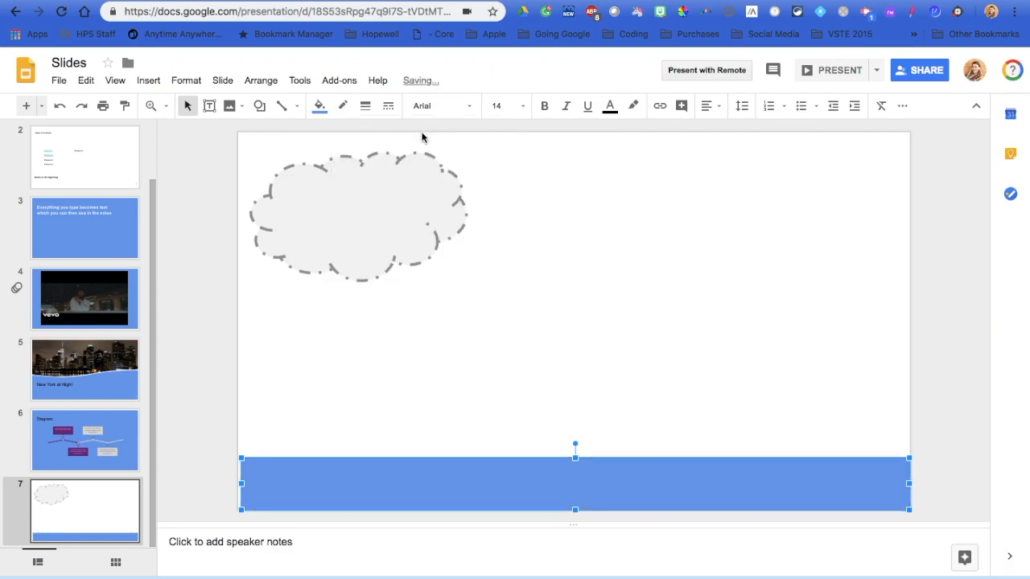
Widen the blue rectangle so both ends extend slightly past the slide's left and right edges.
left_click_drag(242, 484, 233, 484)
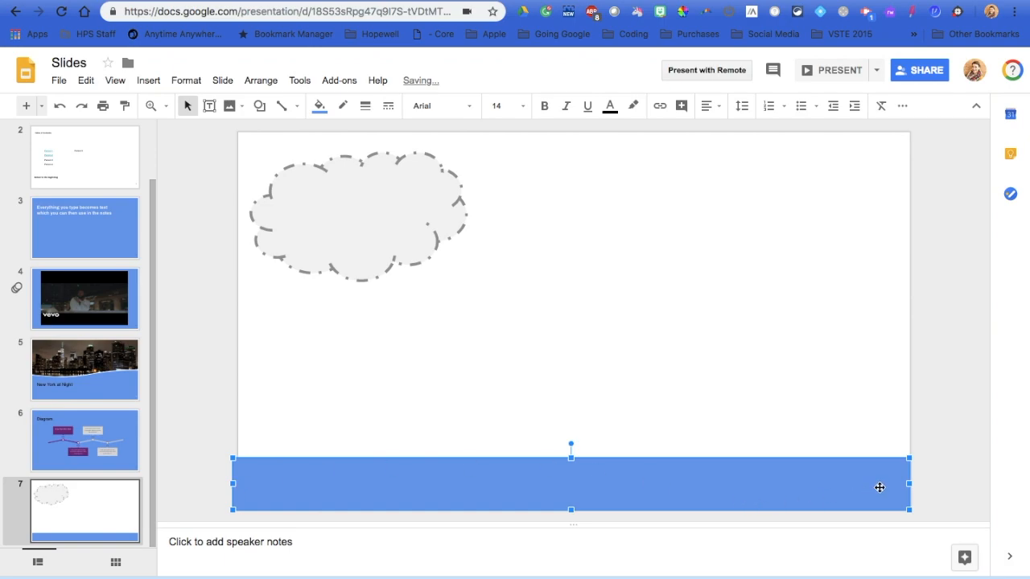
left_click_drag(909, 485, 922, 484)
left_click(756, 384)
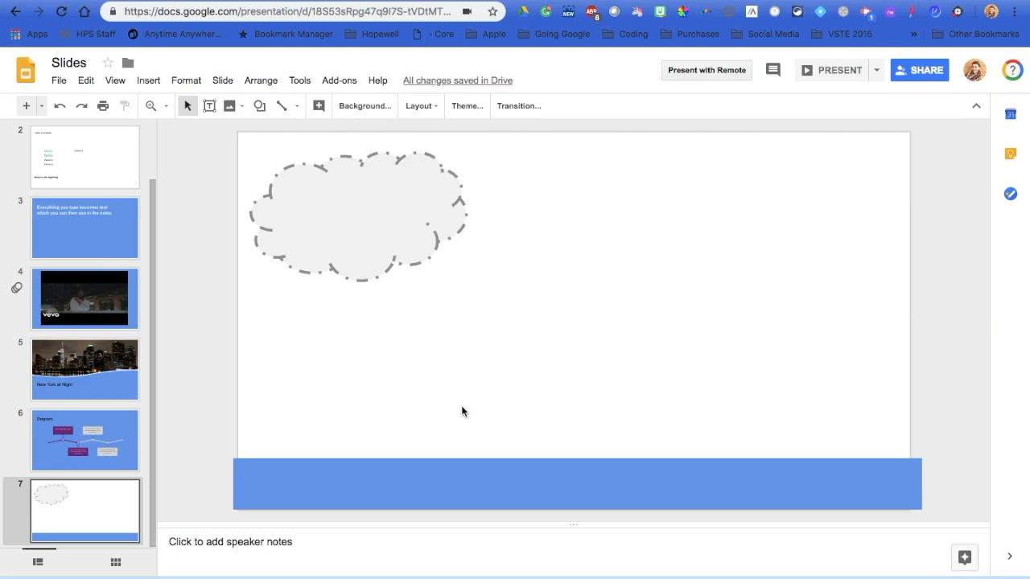
Add a text box over the blue rectangle reading "Notice this first".
left_click(454, 477)
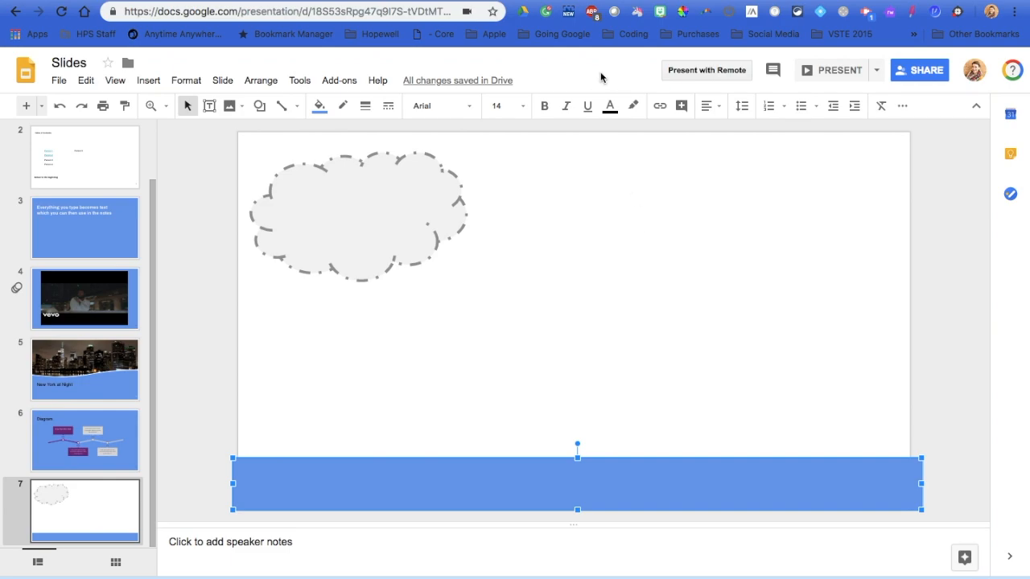
left_click(211, 107)
left_click_drag(258, 472, 533, 499)
type("Notice this first")
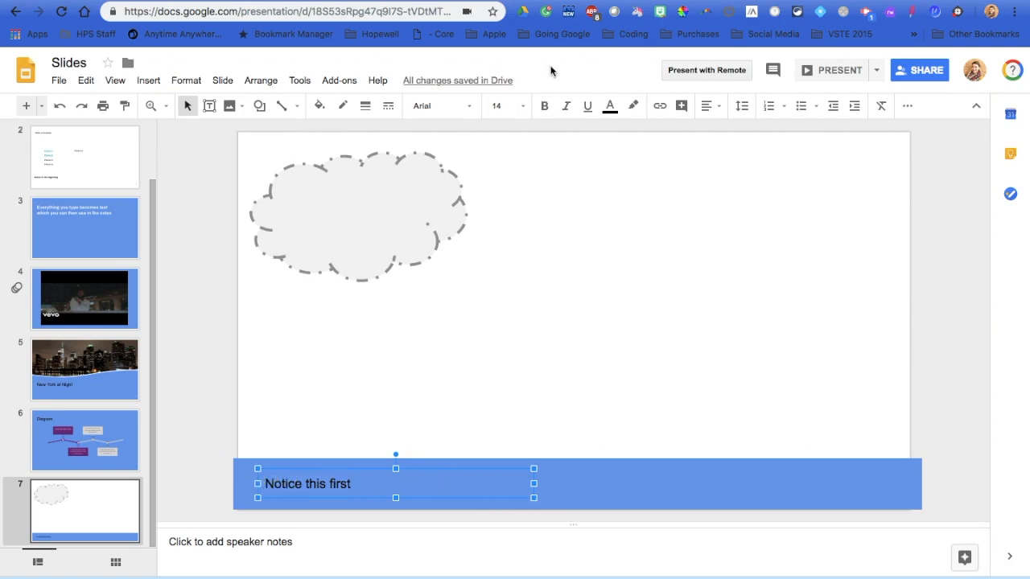
Set the "Notice this first" text to Alfa Slab One at size 30 and shift it slightly higher within the blue rectangle.
left_click(471, 107)
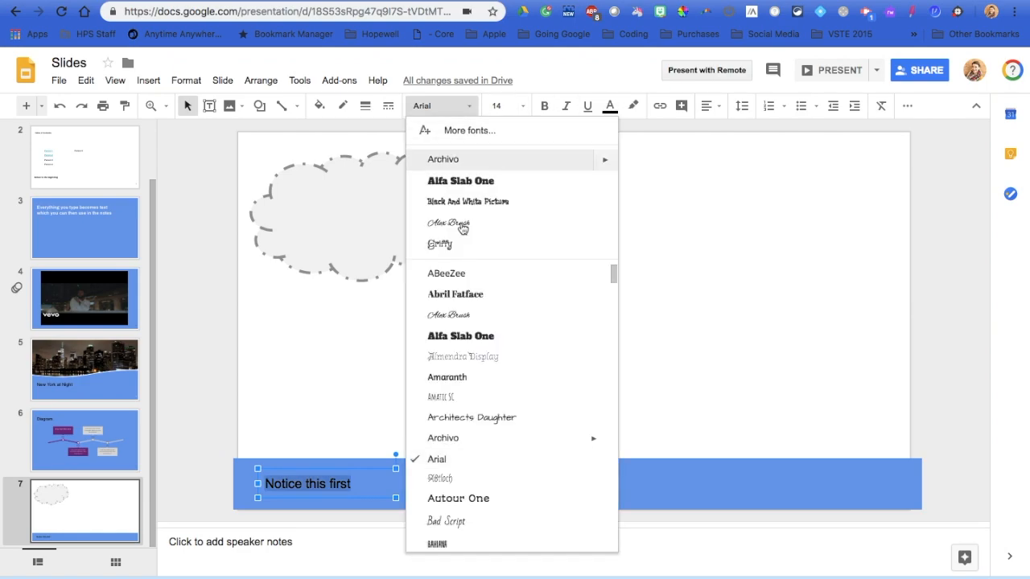
left_click(472, 182)
left_click(524, 106)
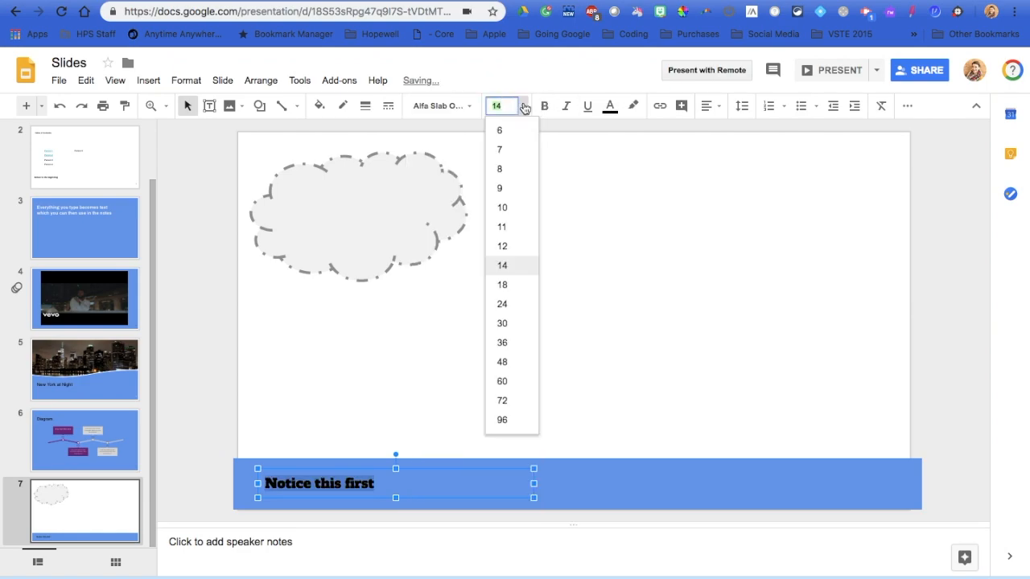
left_click(517, 323)
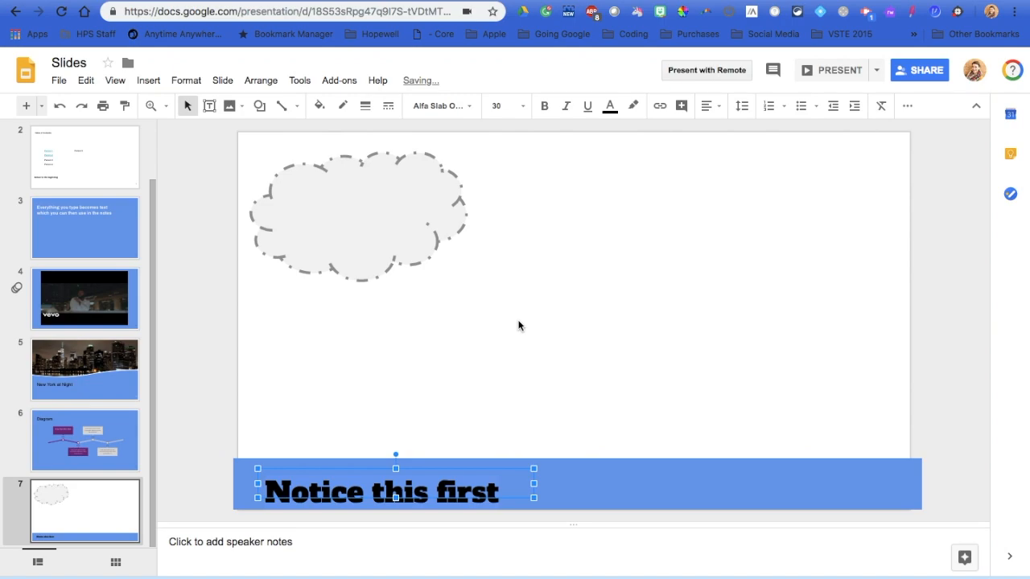
left_click(555, 384)
left_click(366, 494)
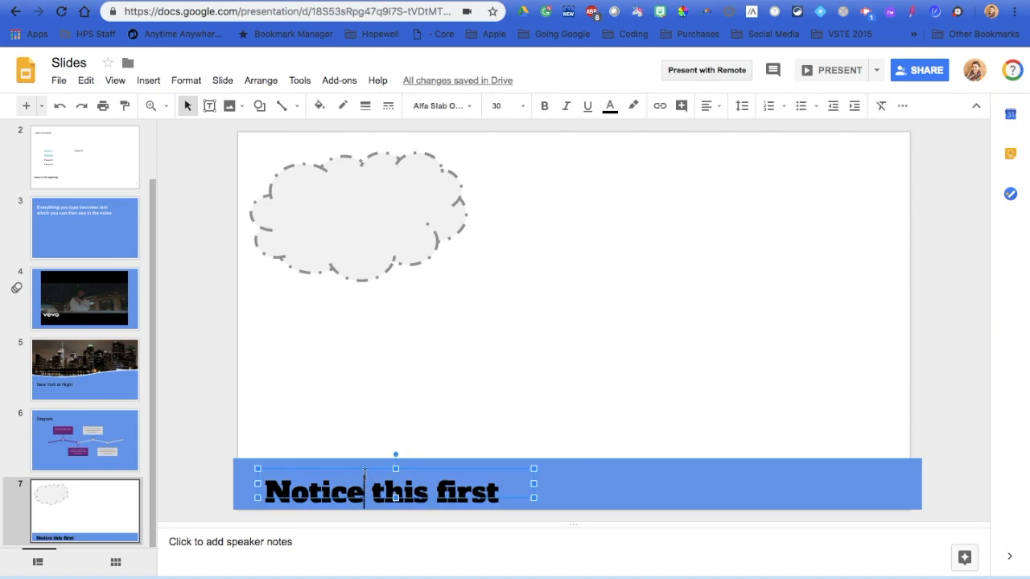
left_click(461, 410)
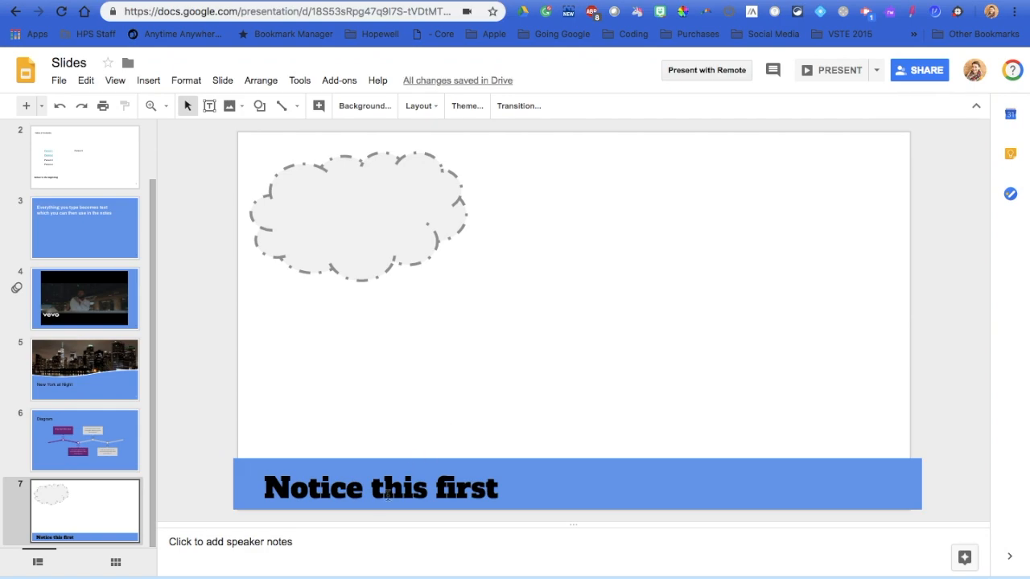
Bring the blue rectangle to the front, above the text.
left_click(541, 479)
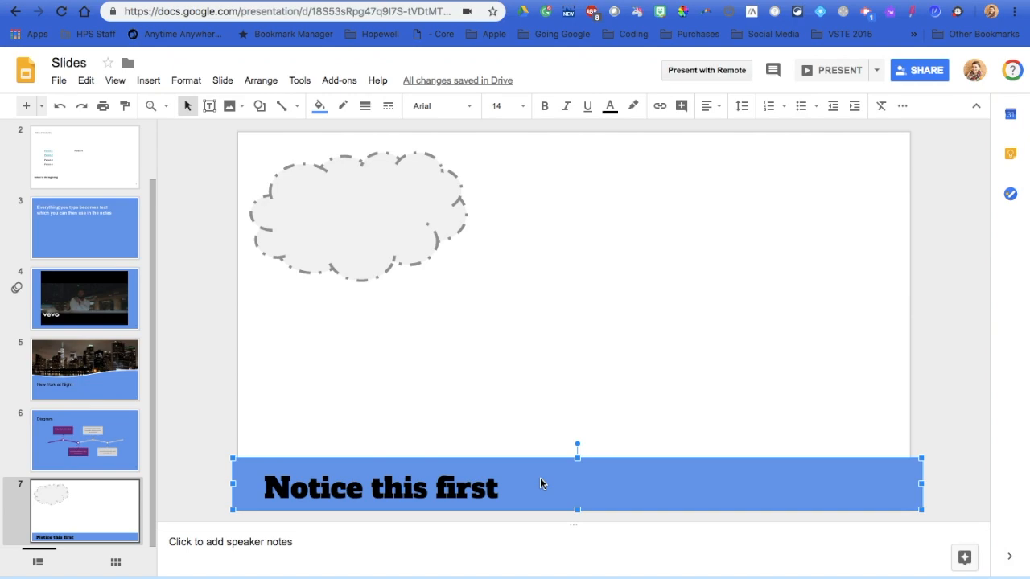
right_click(542, 483)
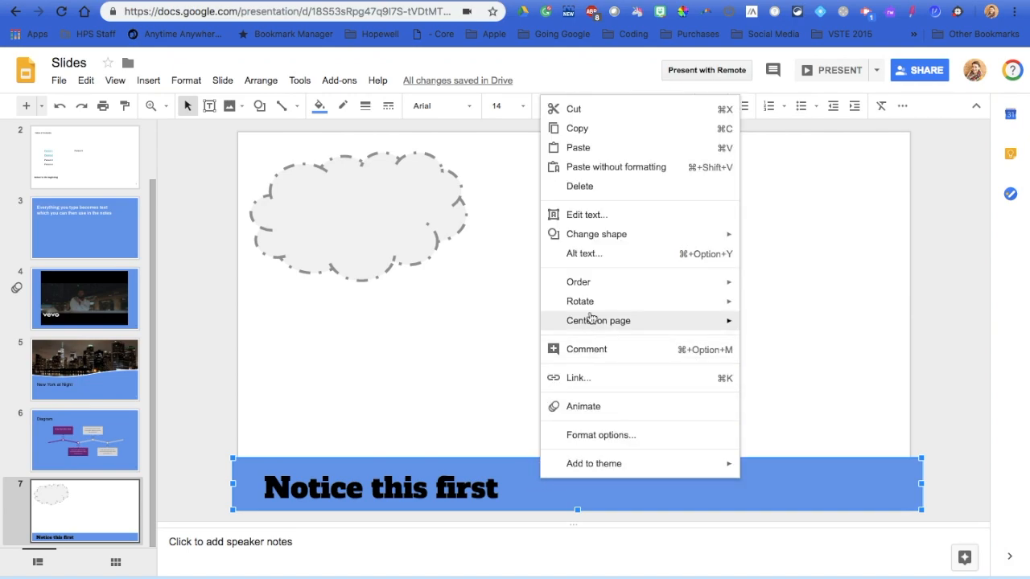
mouse_move(588, 285)
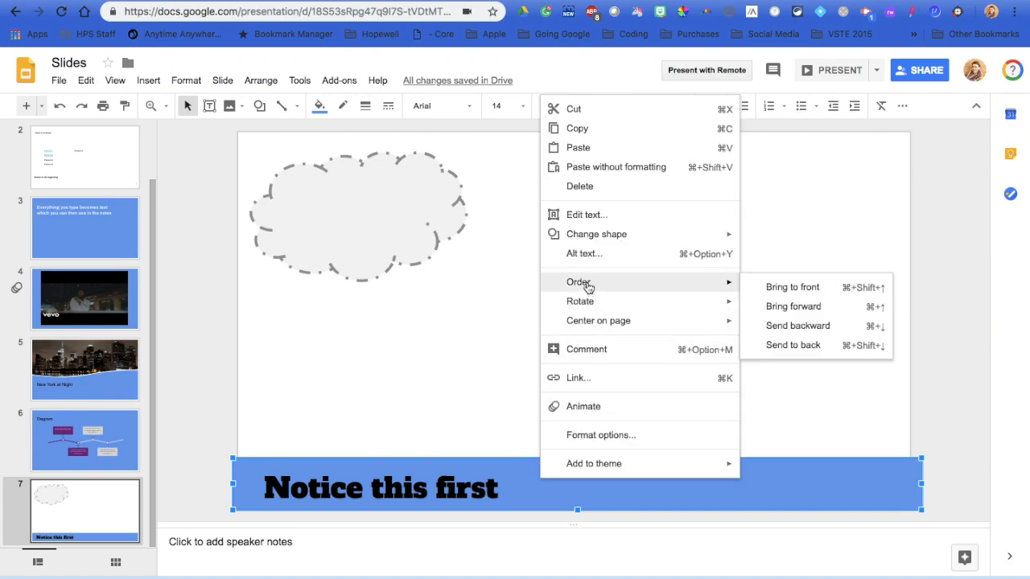
left_click(775, 288)
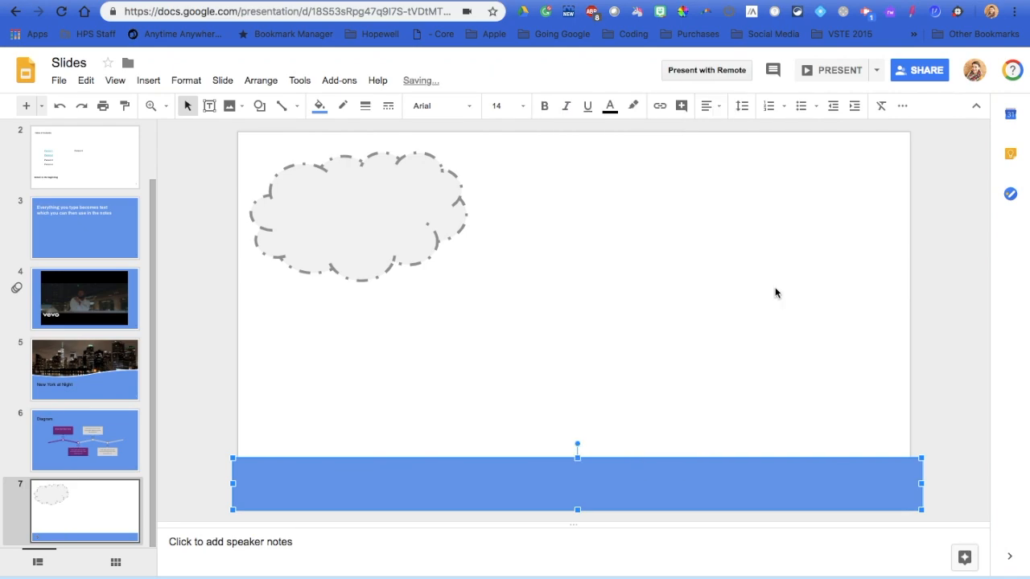
Send the blue rectangle to the back, behind the text and slide number.
right_click(546, 476)
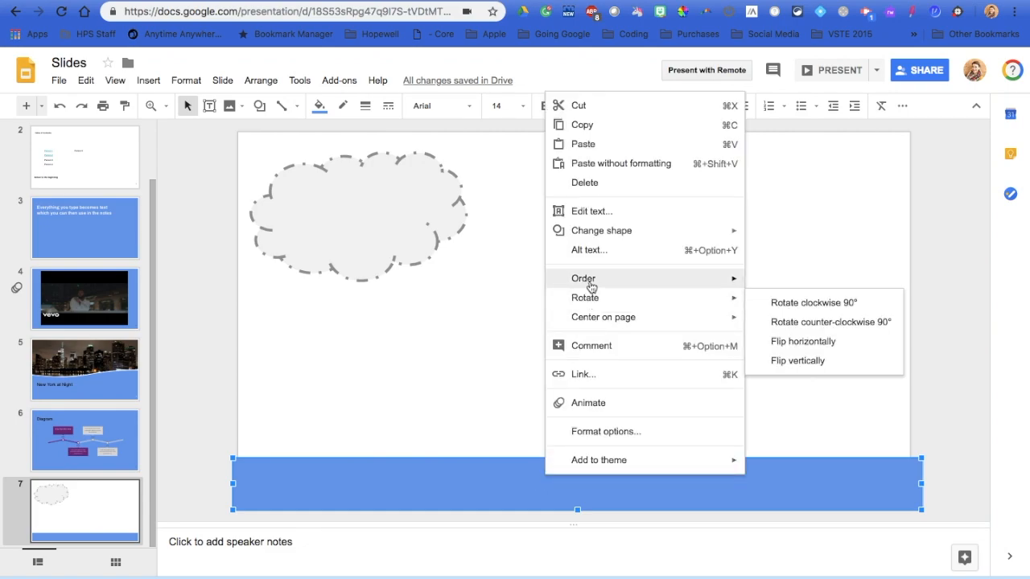
mouse_move(609, 287)
left_click(794, 341)
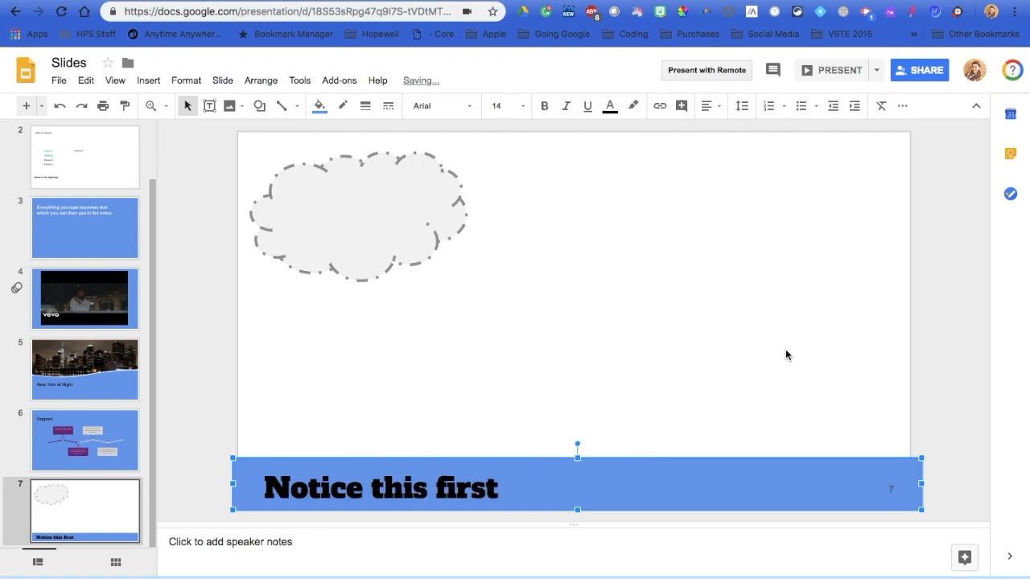
Flip the blue rectangle vertically and rotate it counter-clockwise 90°.
right_click(620, 477)
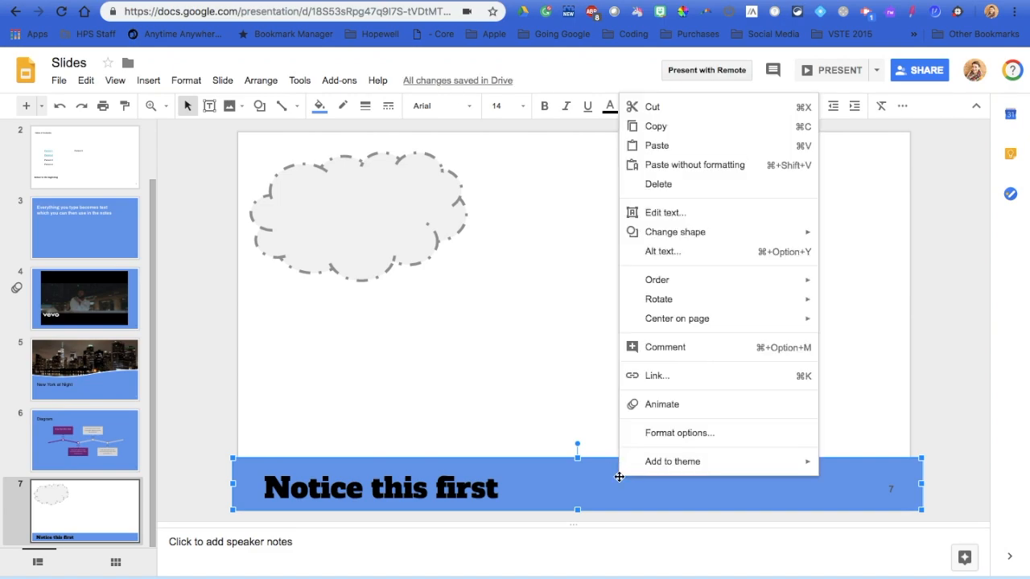
mouse_move(668, 301)
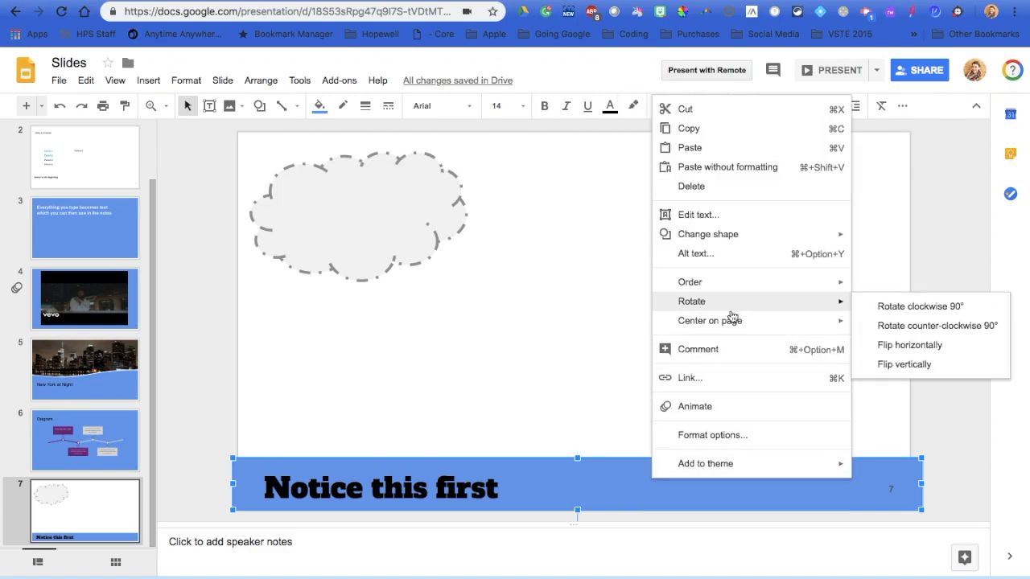
left_click(897, 326)
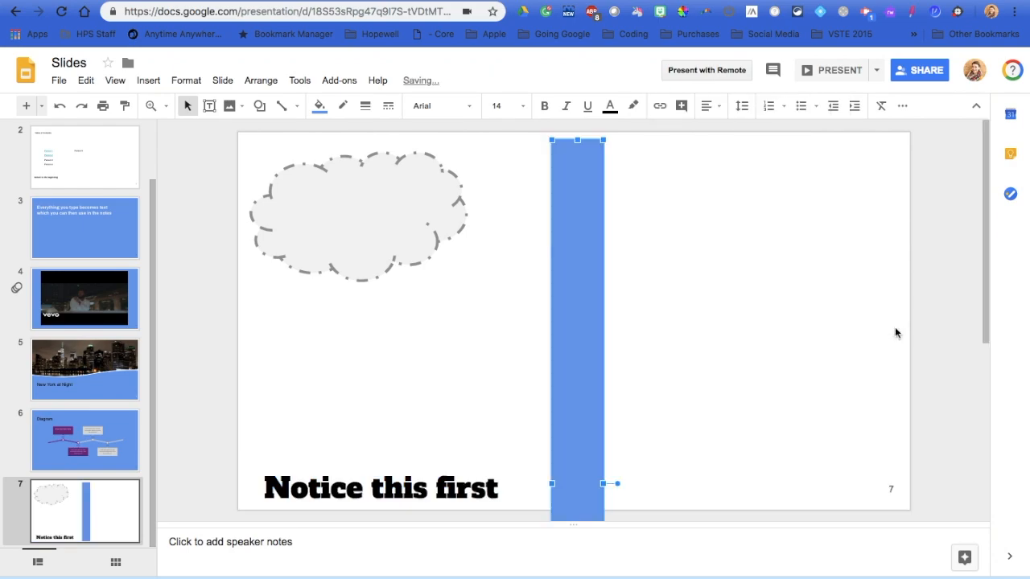
Move the upright blue rectangle slightly higher on the slide and open its animation settings.
left_click(575, 323)
left_click_drag(574, 323, 575, 323)
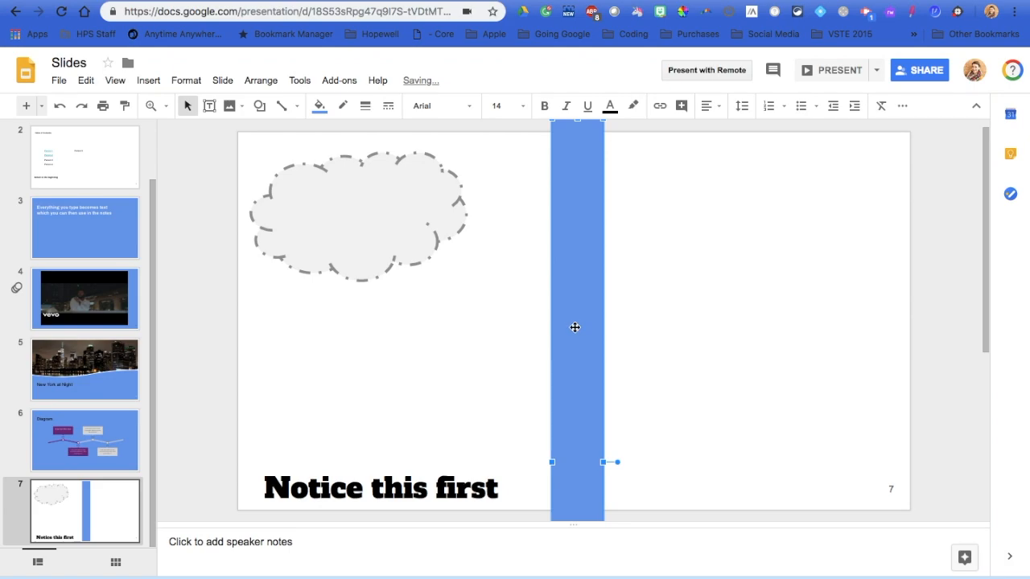
right_click(565, 406)
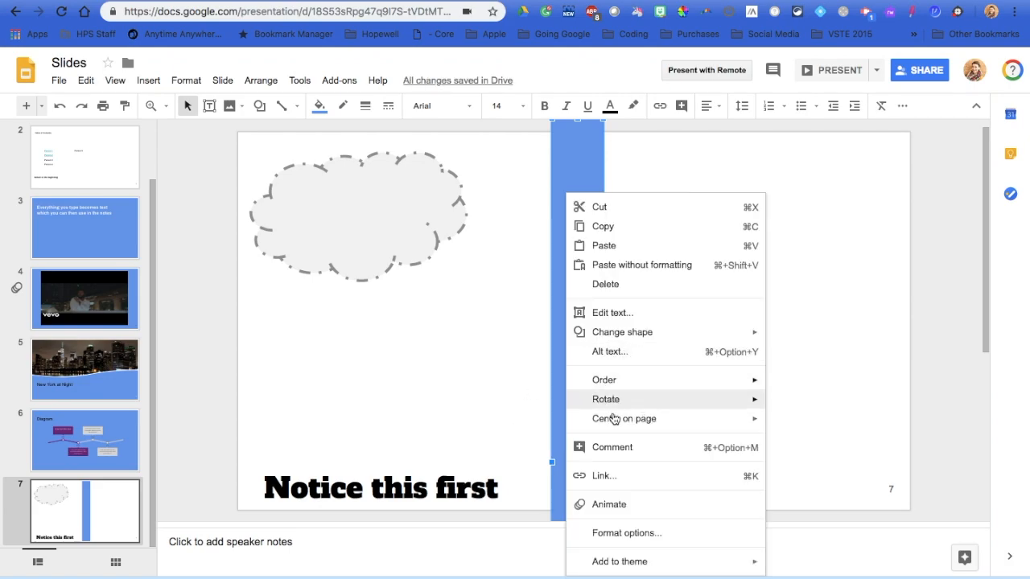
left_click(609, 505)
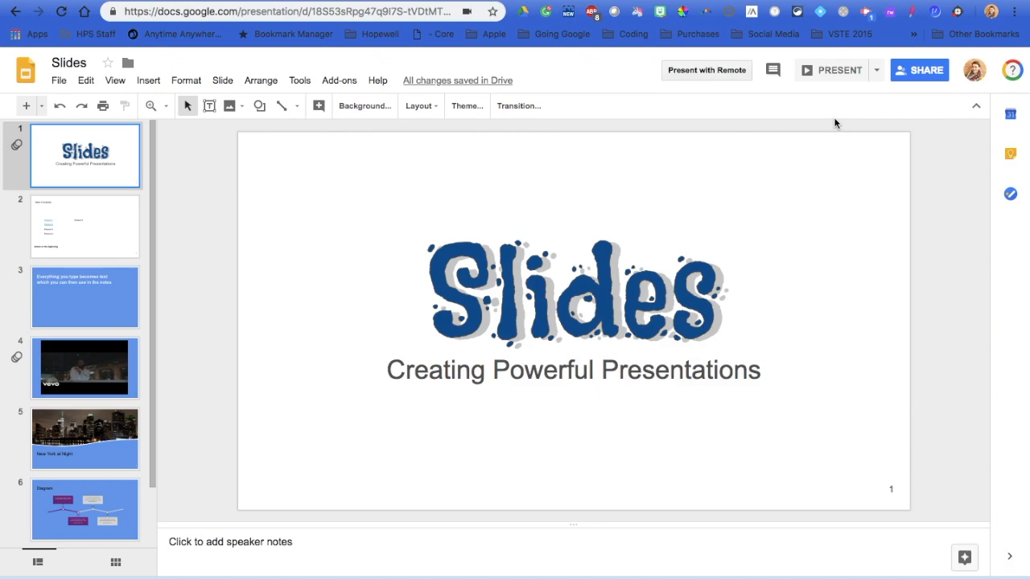
Start presenting from slide 1 in Presenter view, check the audience's slideshow window, and return to the presenter window.
left_click(874, 72)
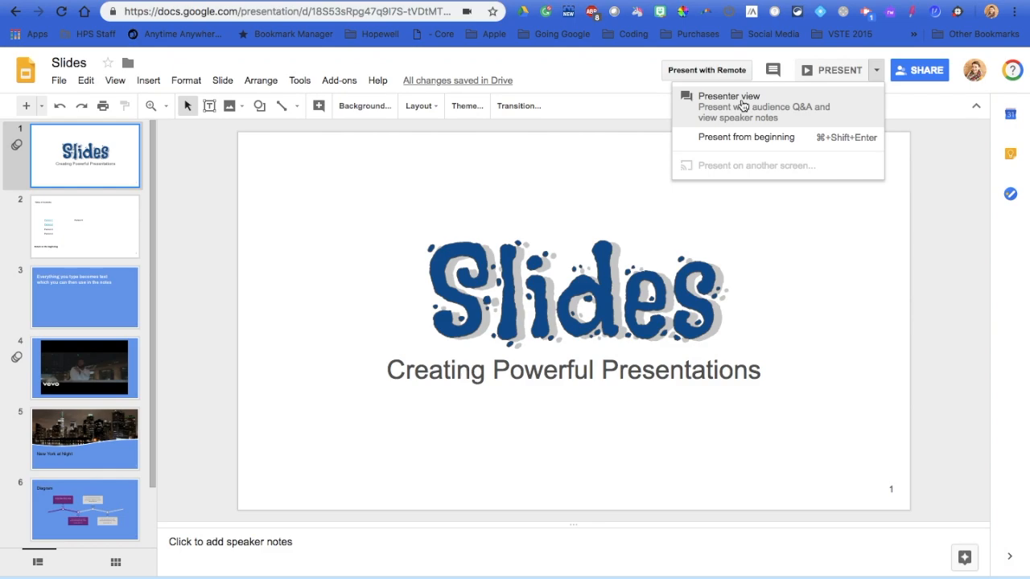
left_click(742, 100)
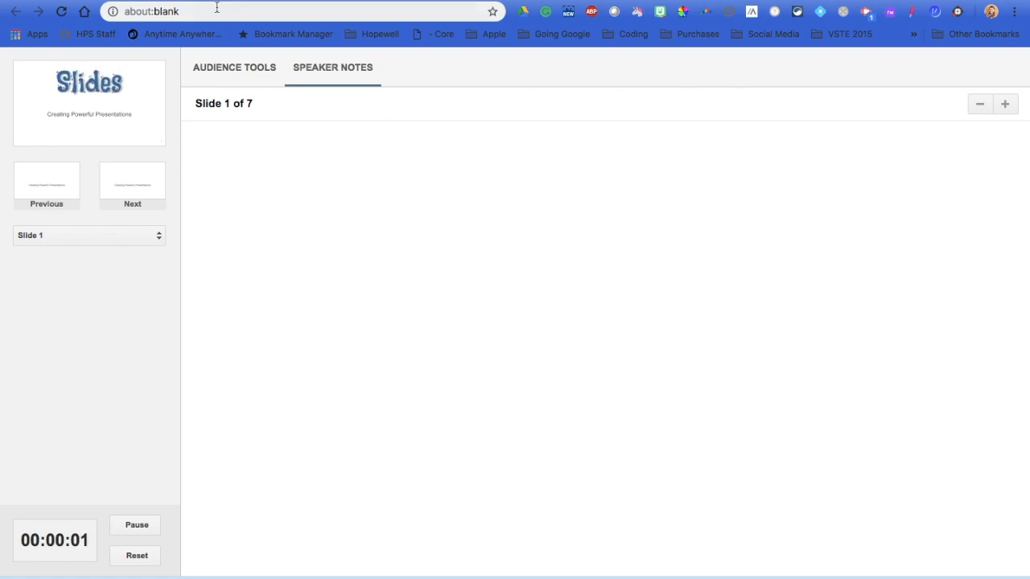
left_click(172, 1)
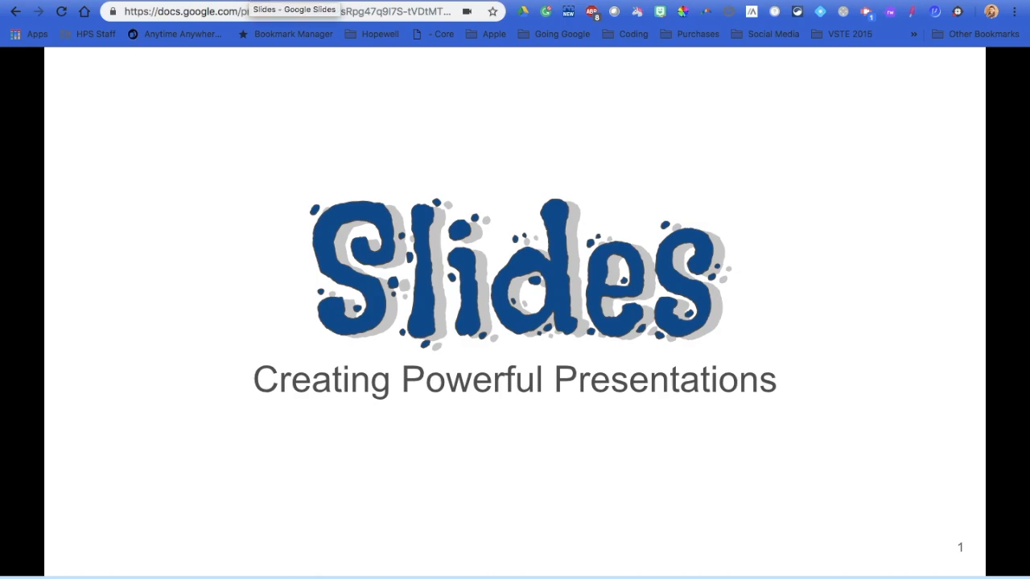
left_click(252, 0)
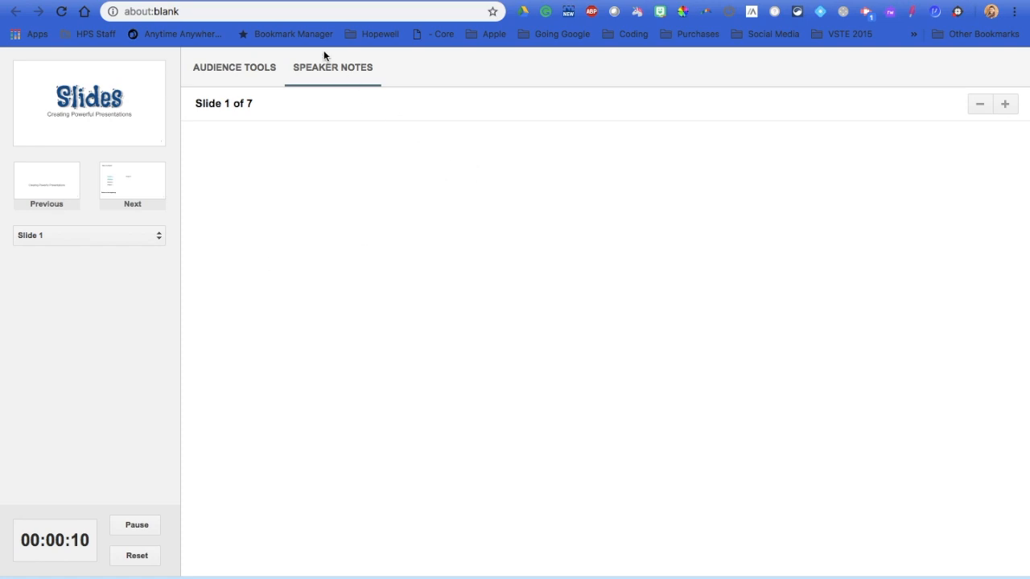
Advance the presentation to slide 2 and start a new audience question session.
left_click(146, 179)
left_click(235, 69)
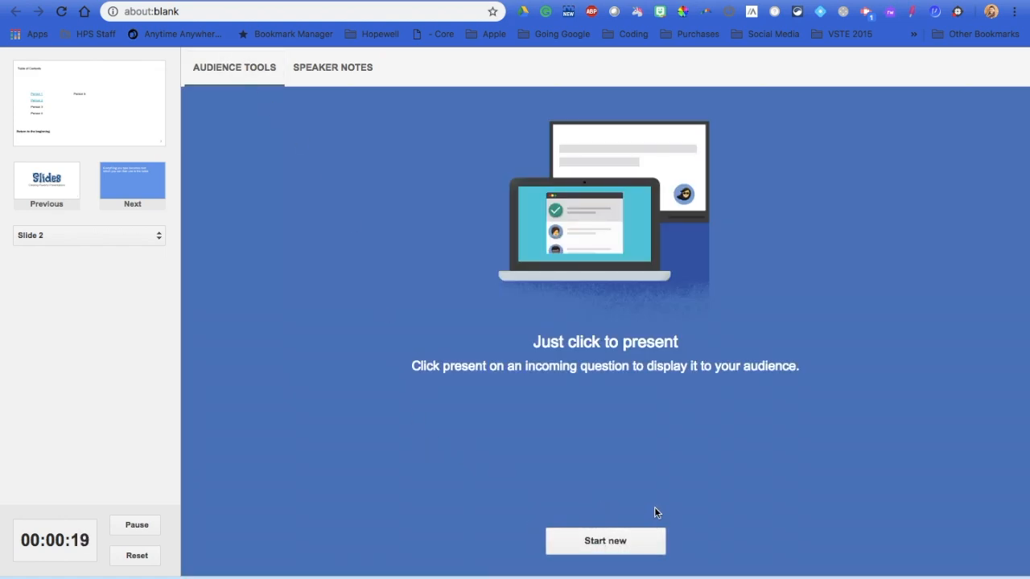
left_click(586, 544)
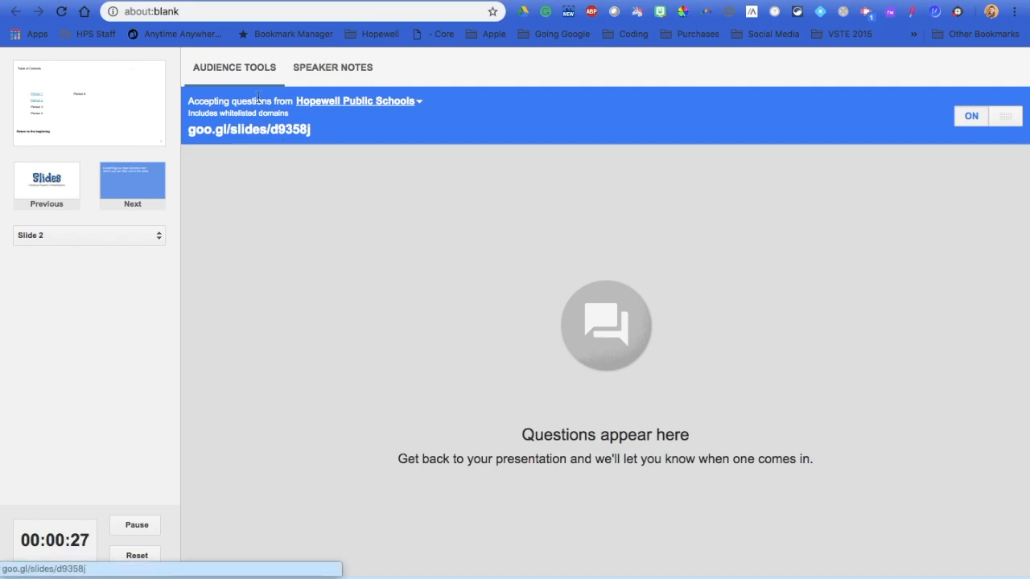
Check the question link on the slideshow, then present the audience question "What is the best way to use this feature in your classroom?".
left_click(233, 2)
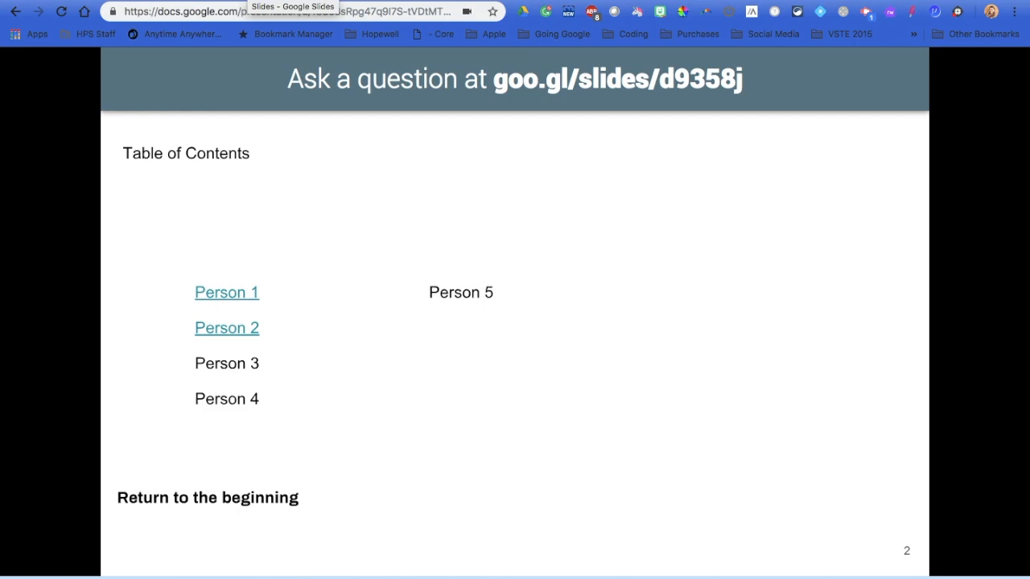
left_click(168, 1)
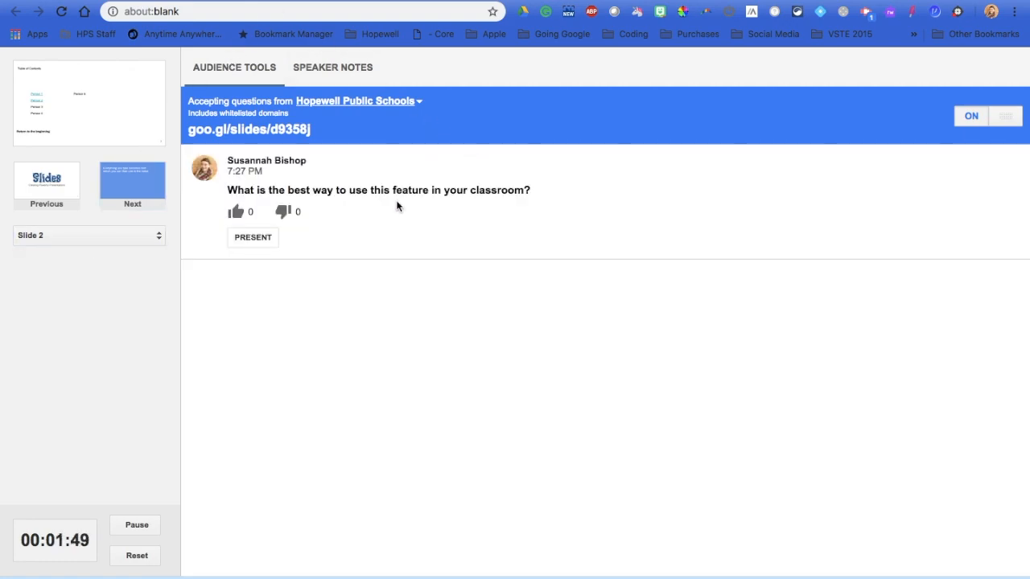
left_click(252, 239)
left_click(274, 1)
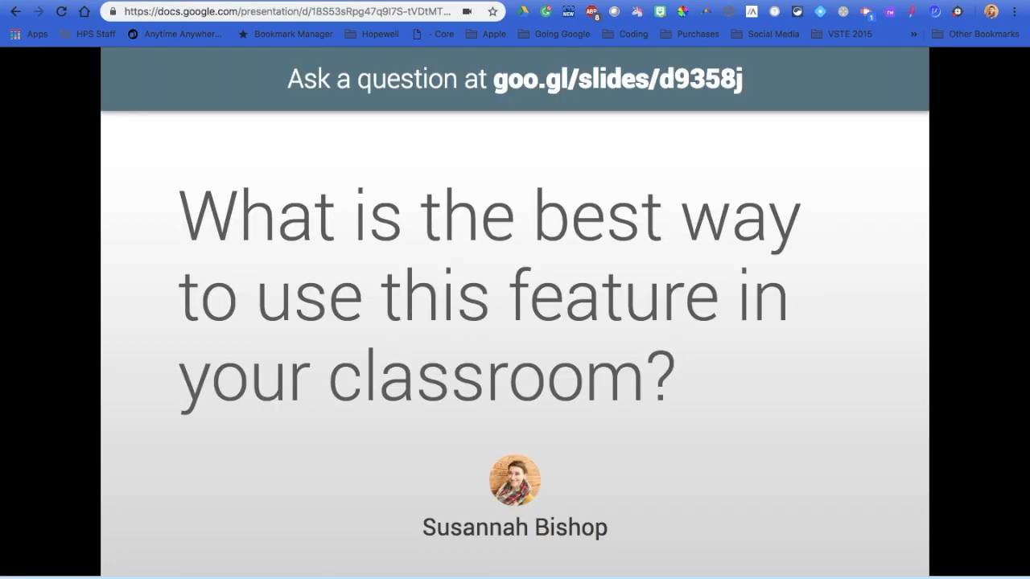
mouse_move(550, 415)
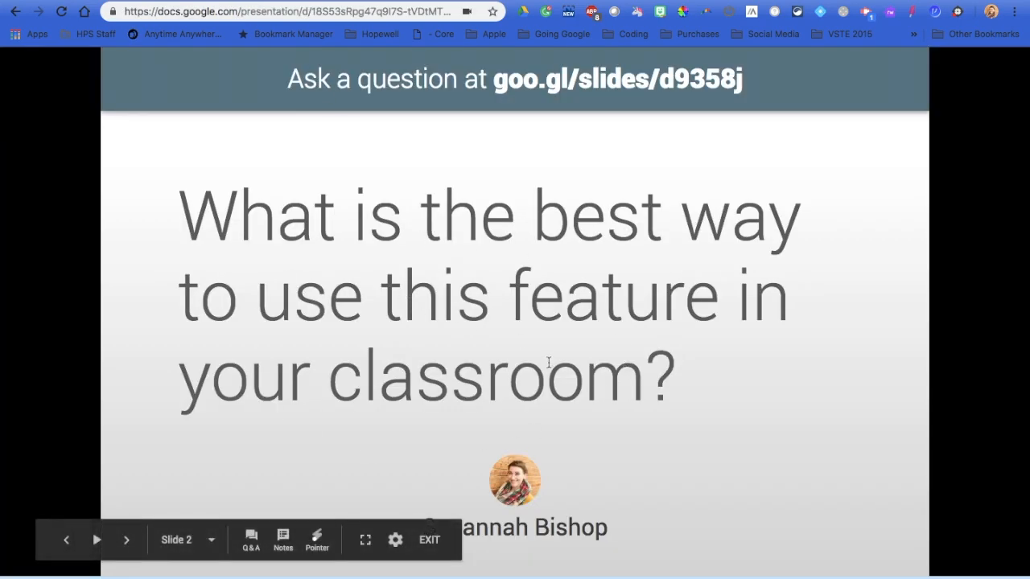
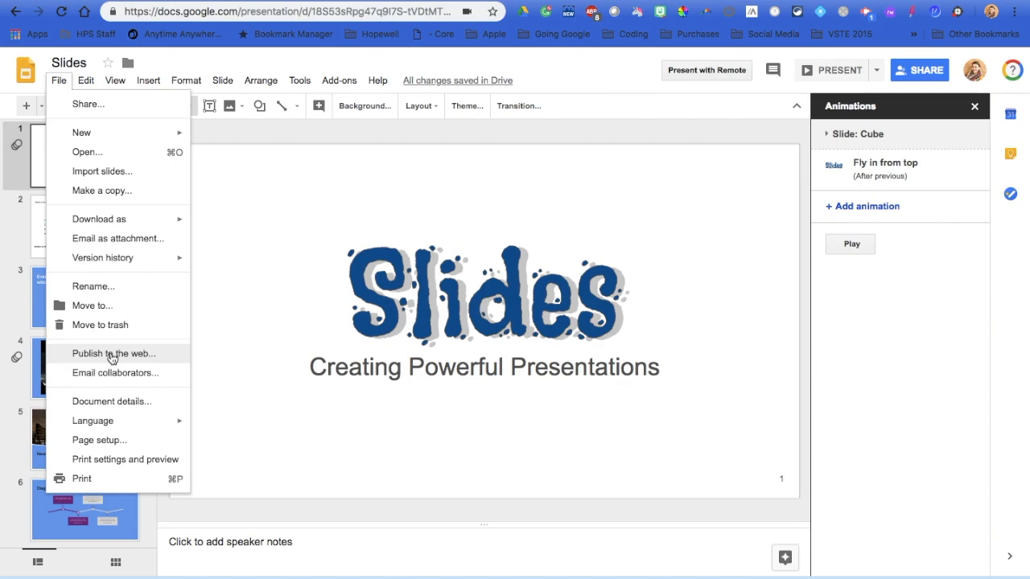
Set the web publishing link to advance slides every 10 seconds, start as soon as the player loads, and restart after the last slide.
left_click(113, 354)
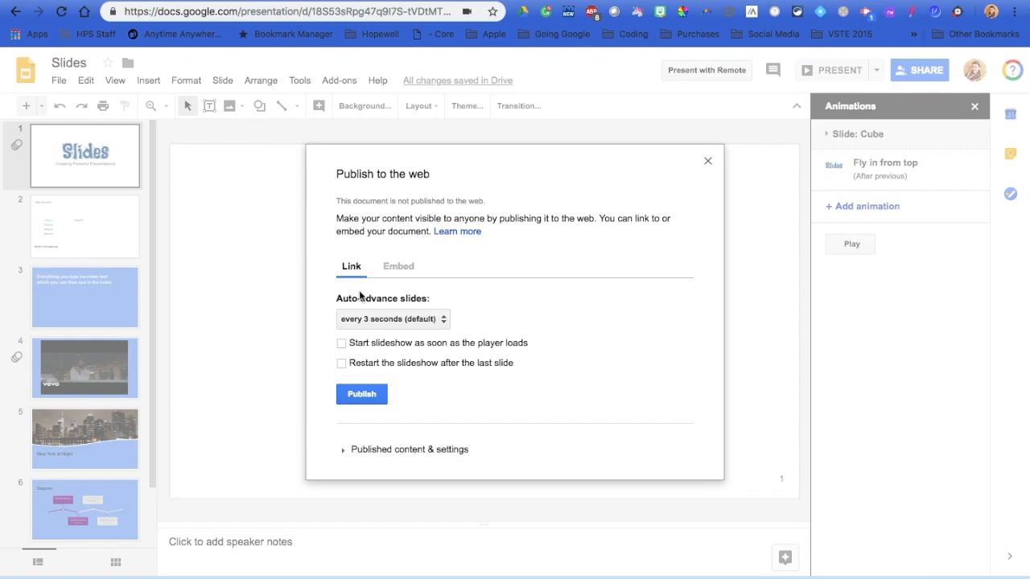
left_click(444, 321)
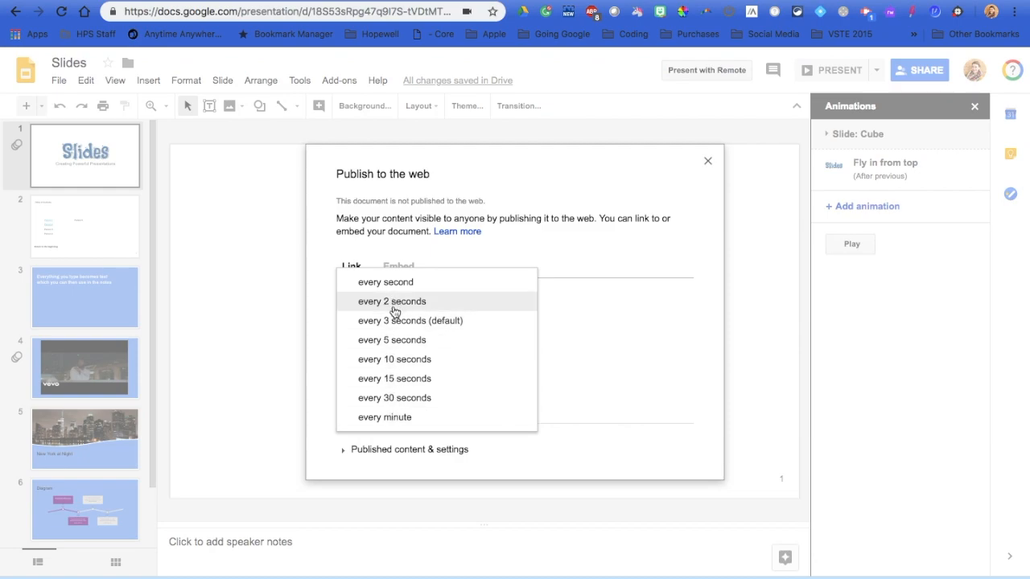
left_click(398, 364)
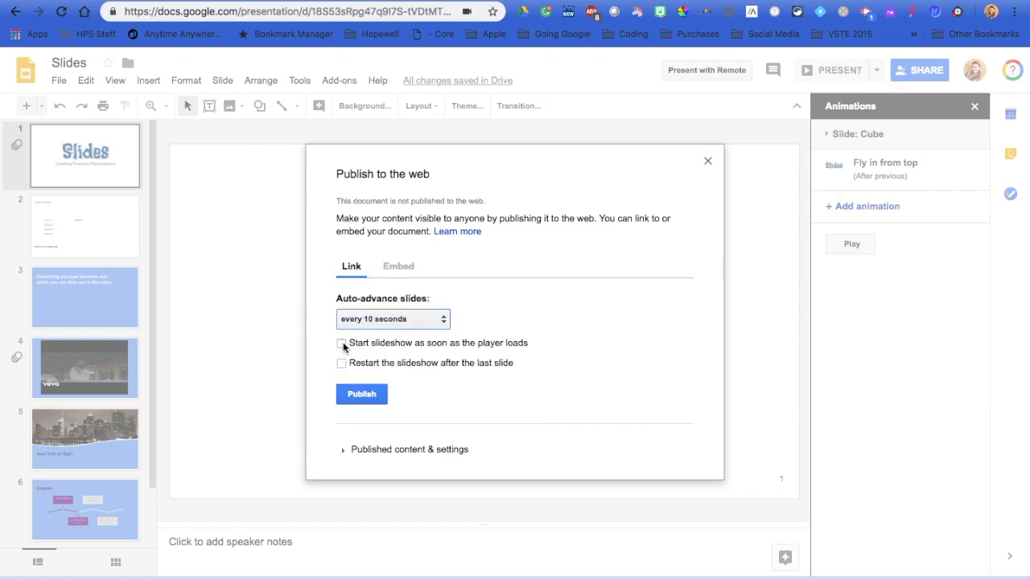
left_click(342, 344)
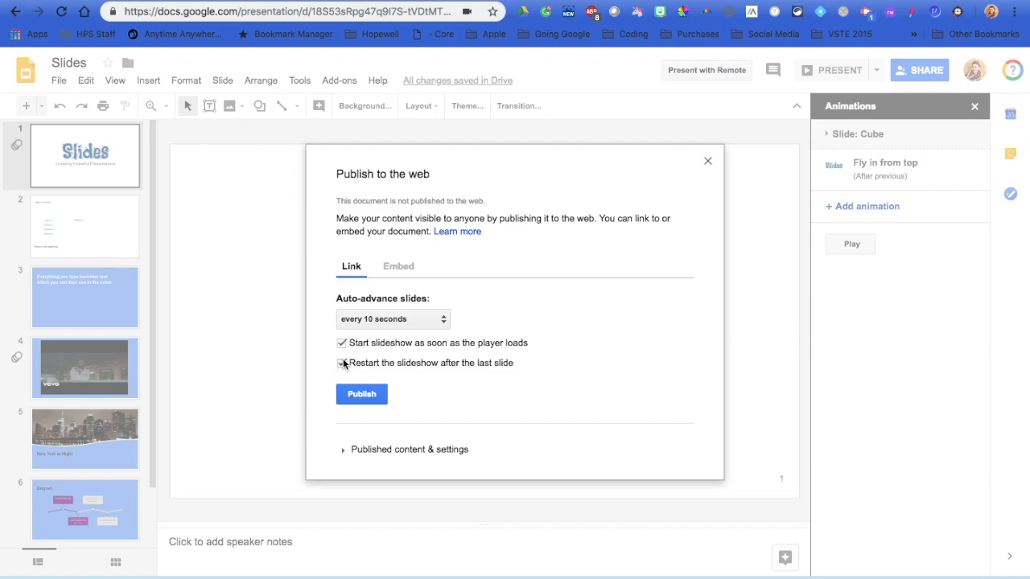
Review the published content settings, leave the viewer sign-in requirement off, and publish the presentation to the web as a link.
left_click(344, 449)
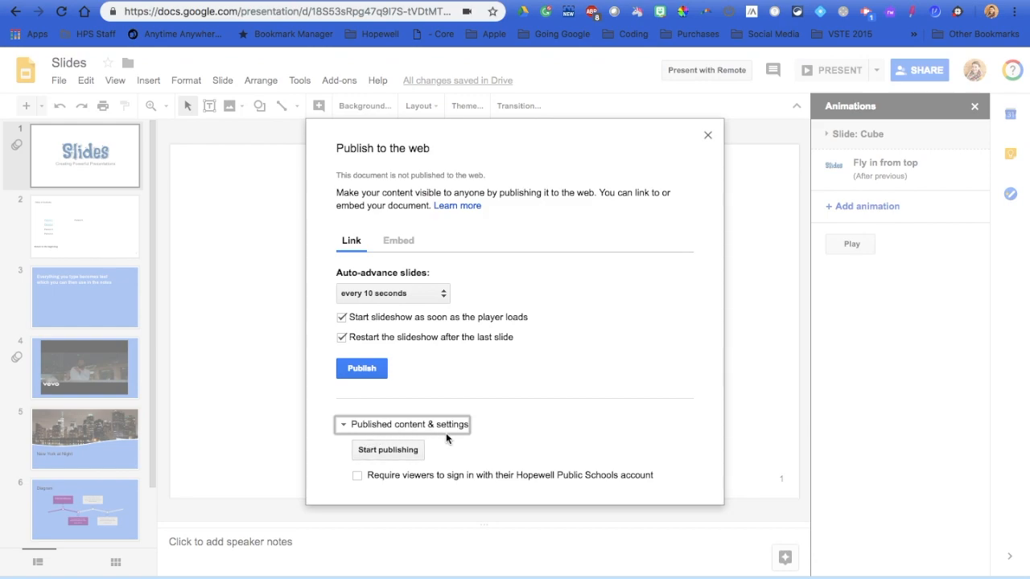
left_click(358, 477)
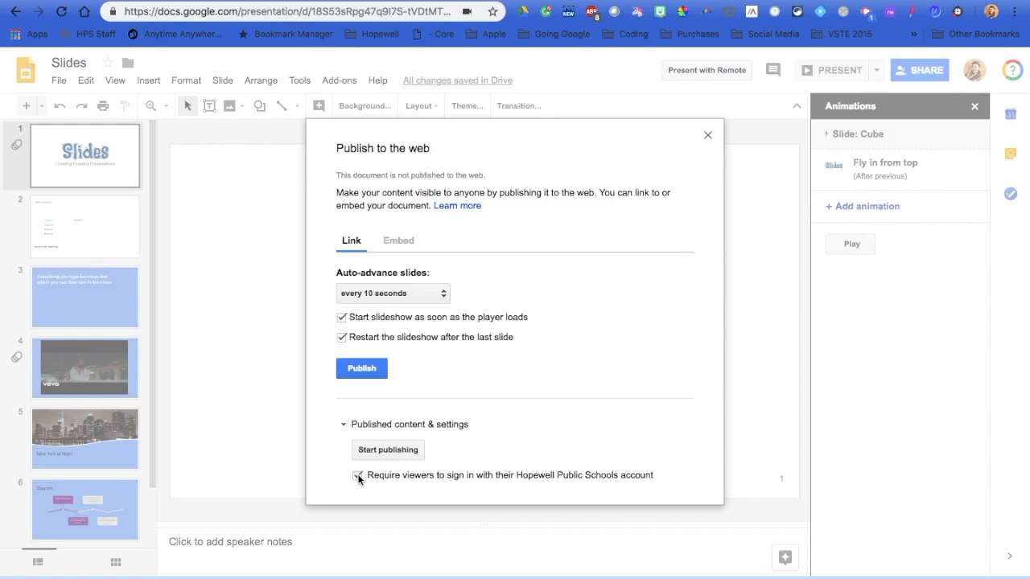
left_click(359, 477)
left_click(362, 370)
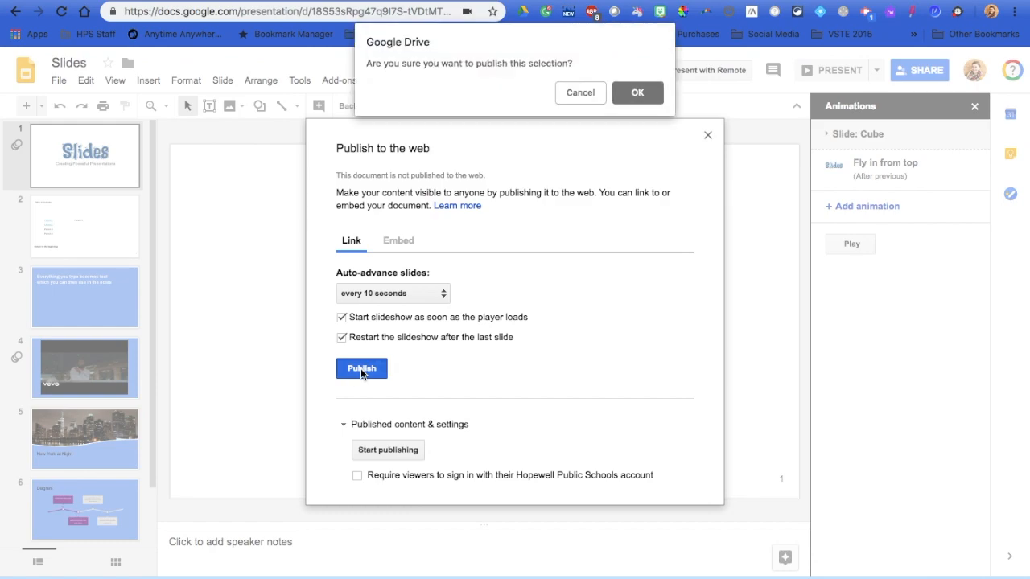
left_click(637, 93)
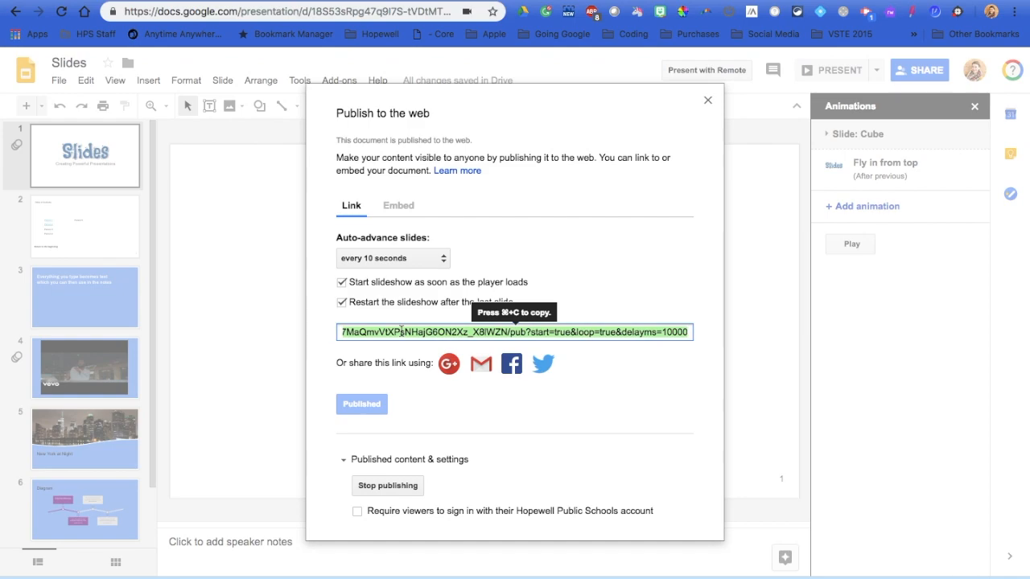
Stop publishing the presentation to the web and confirm.
left_click(373, 487)
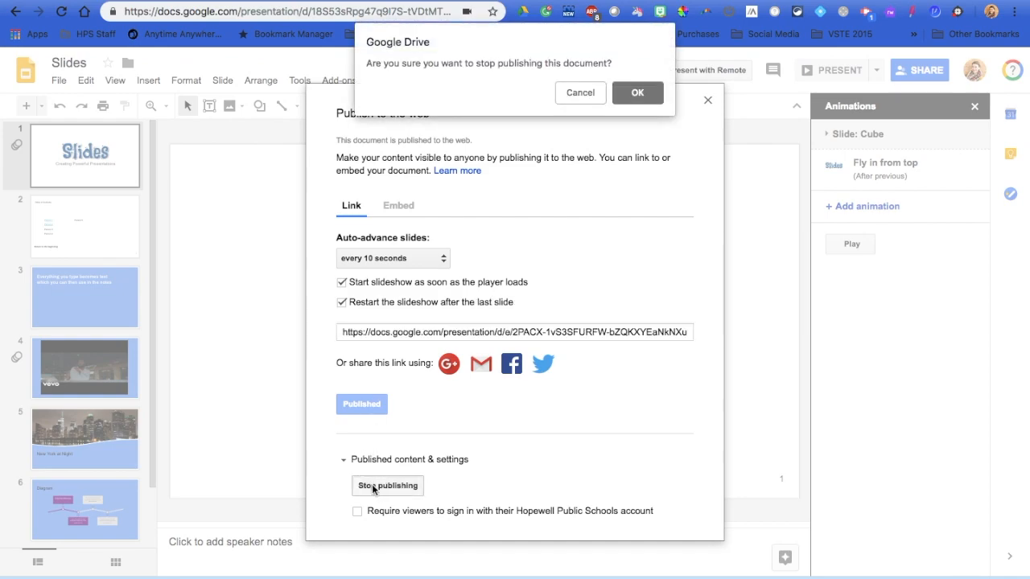
left_click(641, 93)
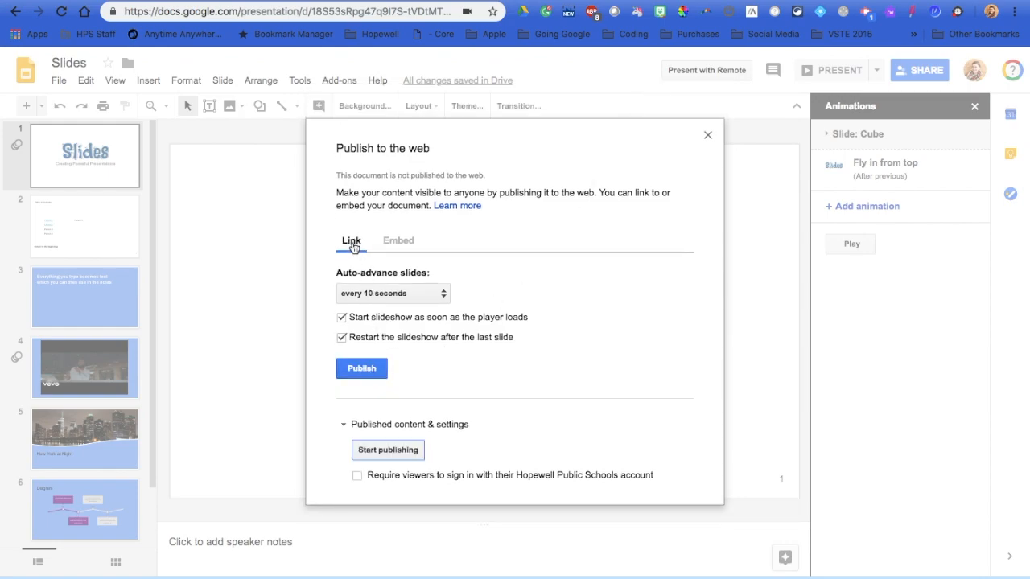
Configure the embed version at Medium (960x569), advancing every 10 seconds, starting when the player loads and restarting after the last slide.
left_click(400, 243)
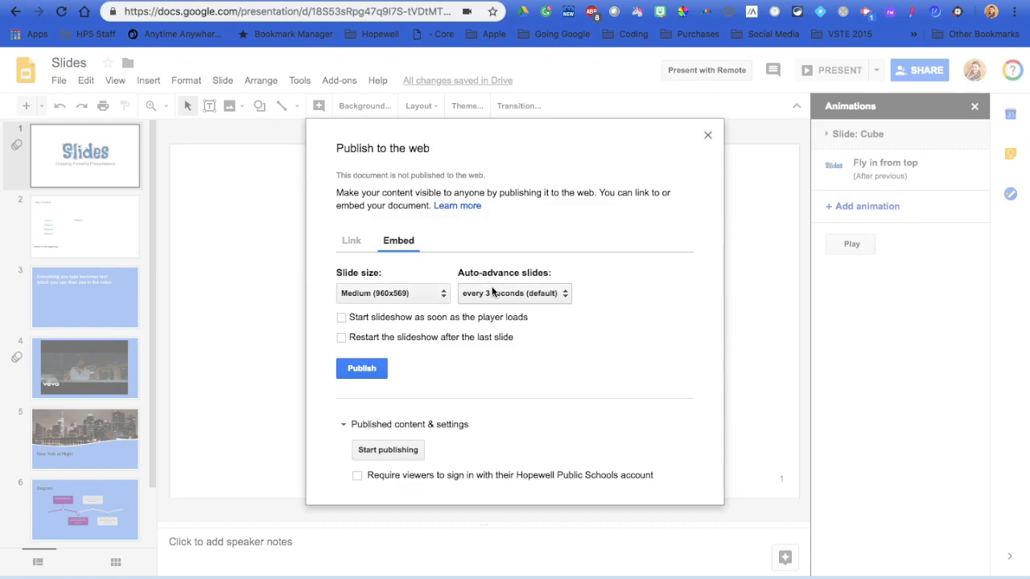
left_click(444, 297)
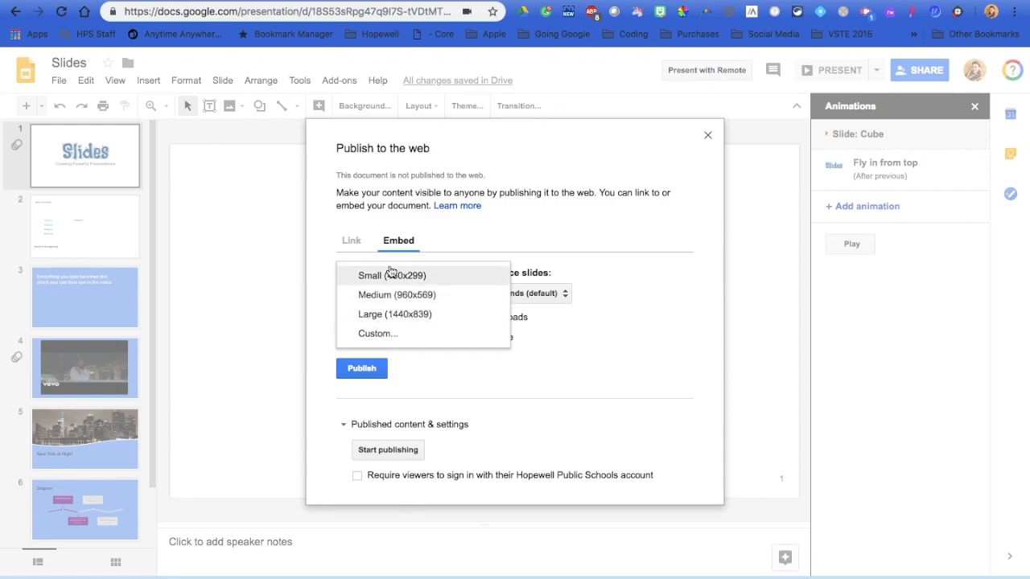
left_click(395, 296)
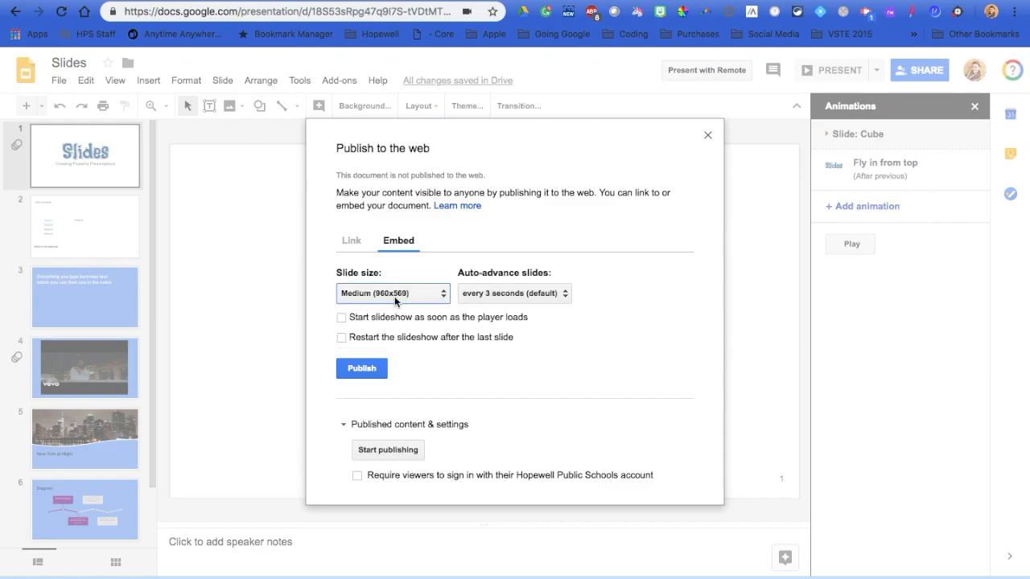
left_click(509, 293)
left_click(507, 334)
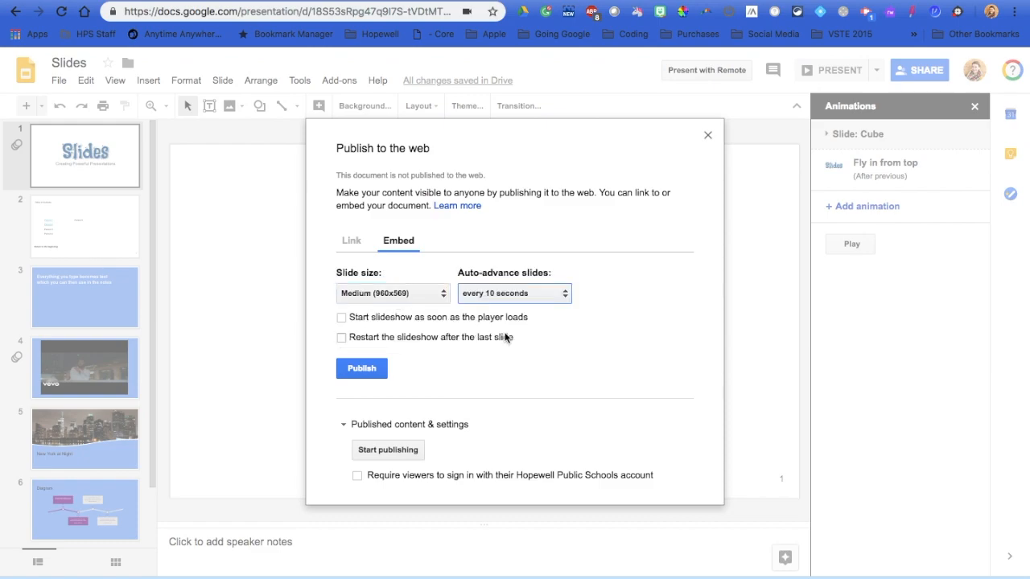
left_click(342, 320)
left_click(341, 337)
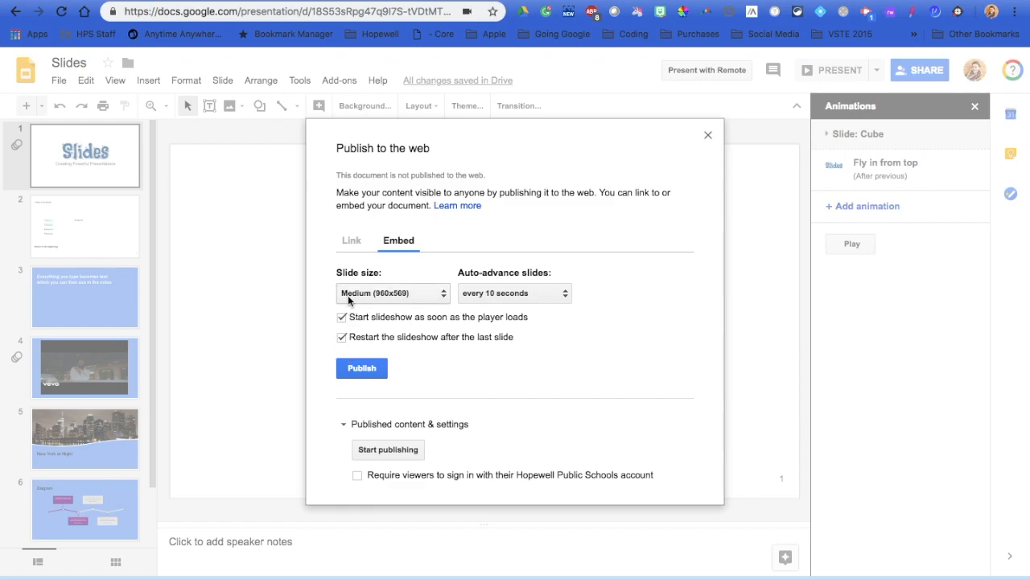